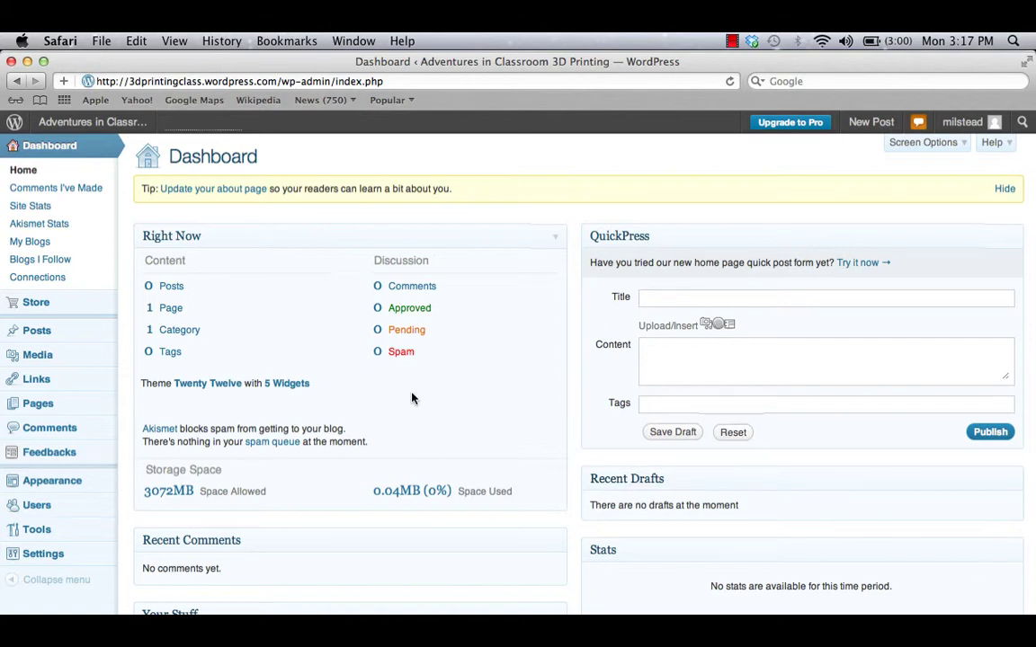
# - View the public Adventures in Classroom 3D Printing blog and return to its dashboard
pyautogui.click(65, 121)
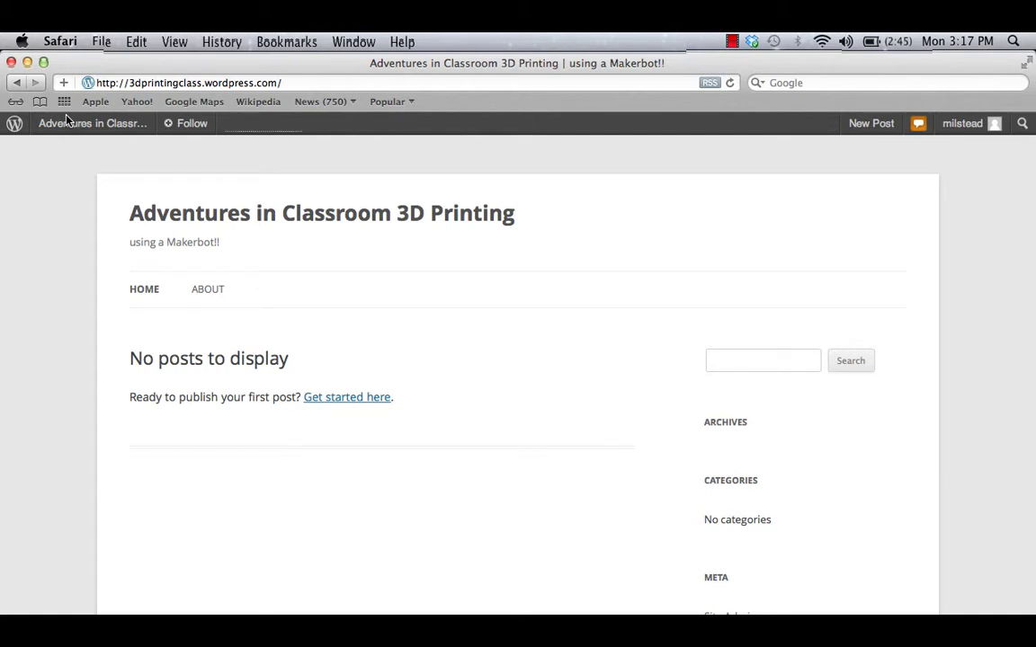
pyautogui.moveTo(65, 125)
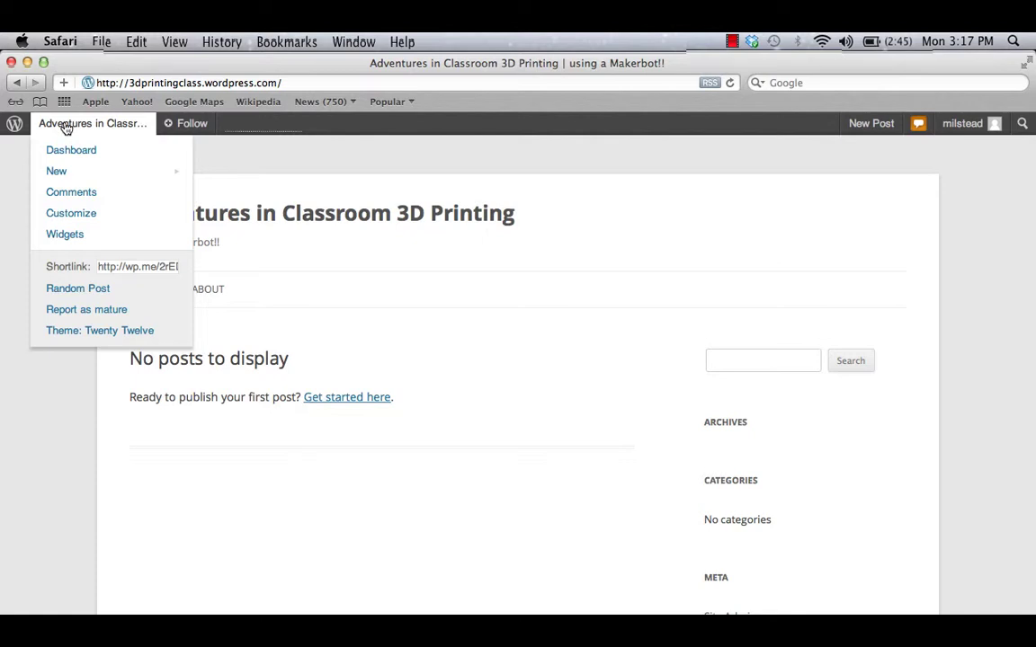
pyautogui.click(69, 153)
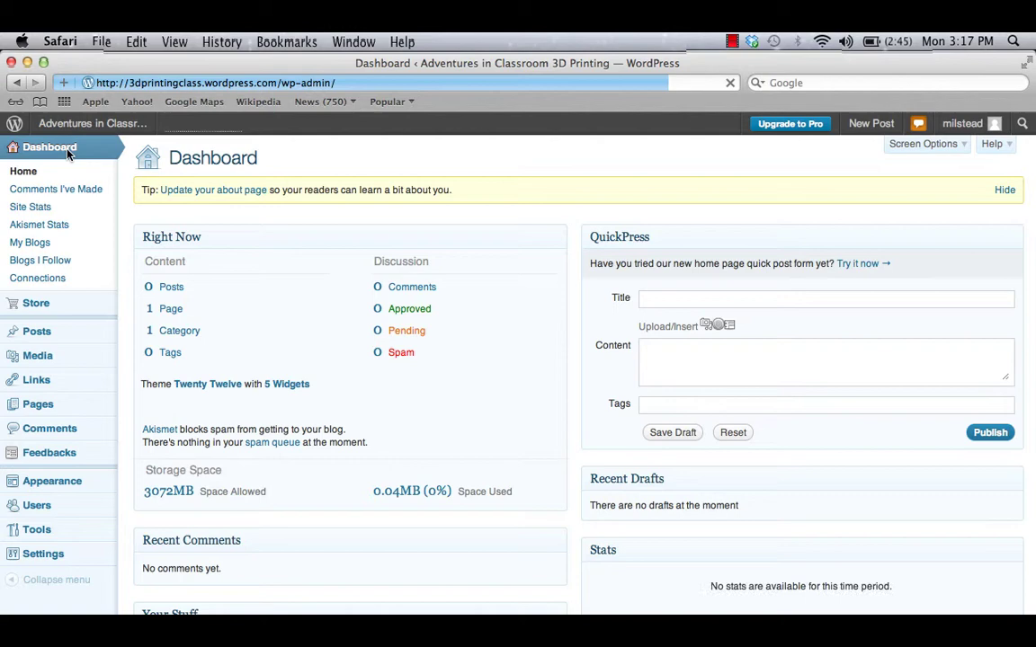
# - Open the site's theme management page and look through the trending themes
pyautogui.moveTo(77, 381)
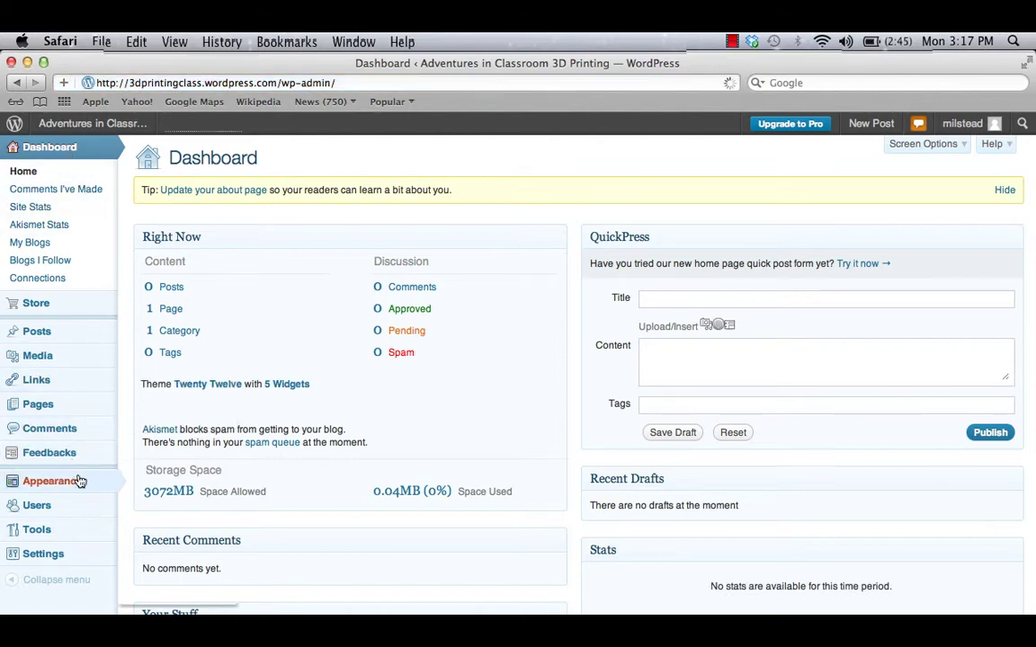
pyautogui.moveTo(81, 481)
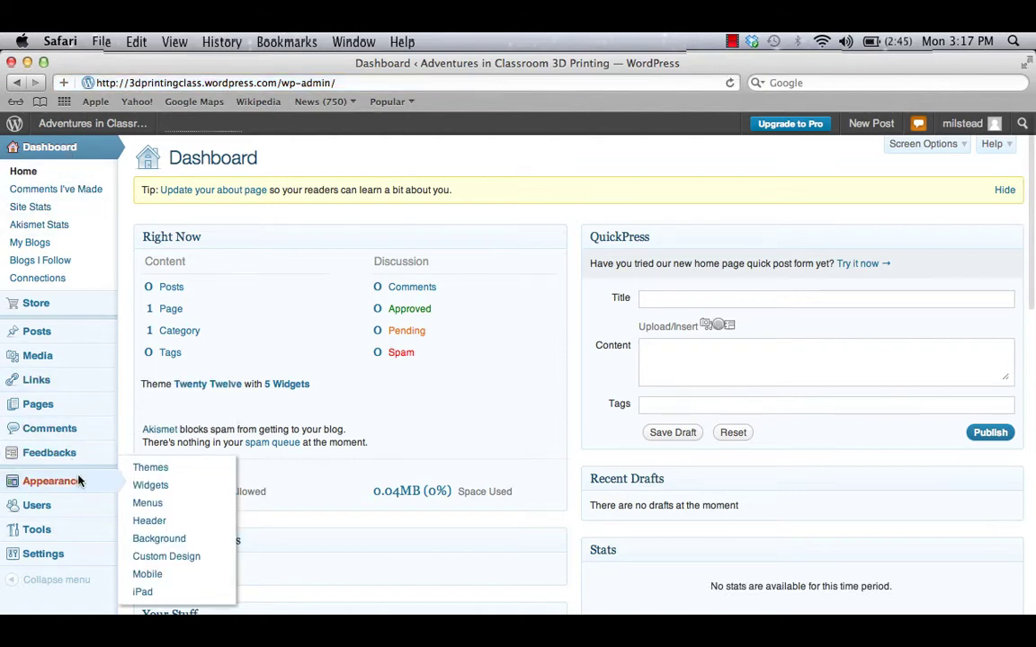
pyautogui.click(160, 472)
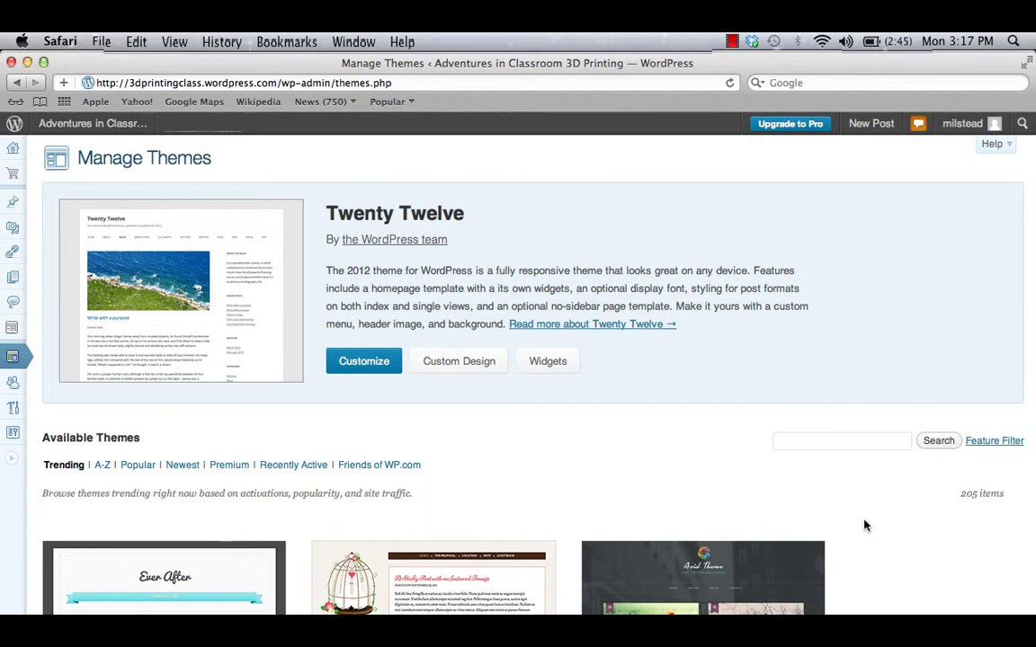
pyautogui.scroll(-10, 865, 526)
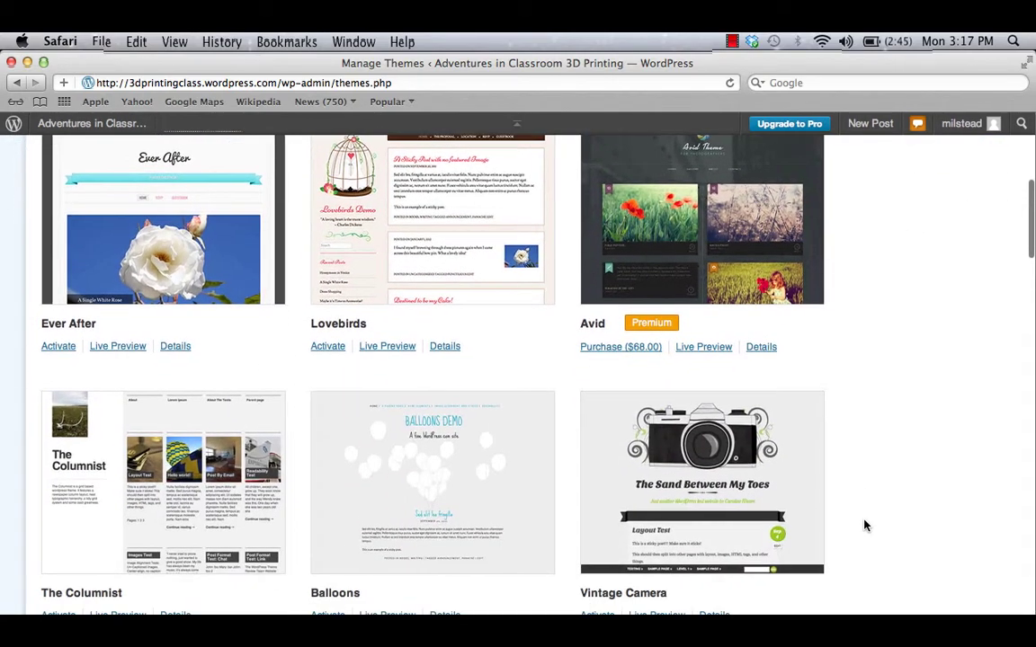
pyautogui.scroll(-15, 865, 526)
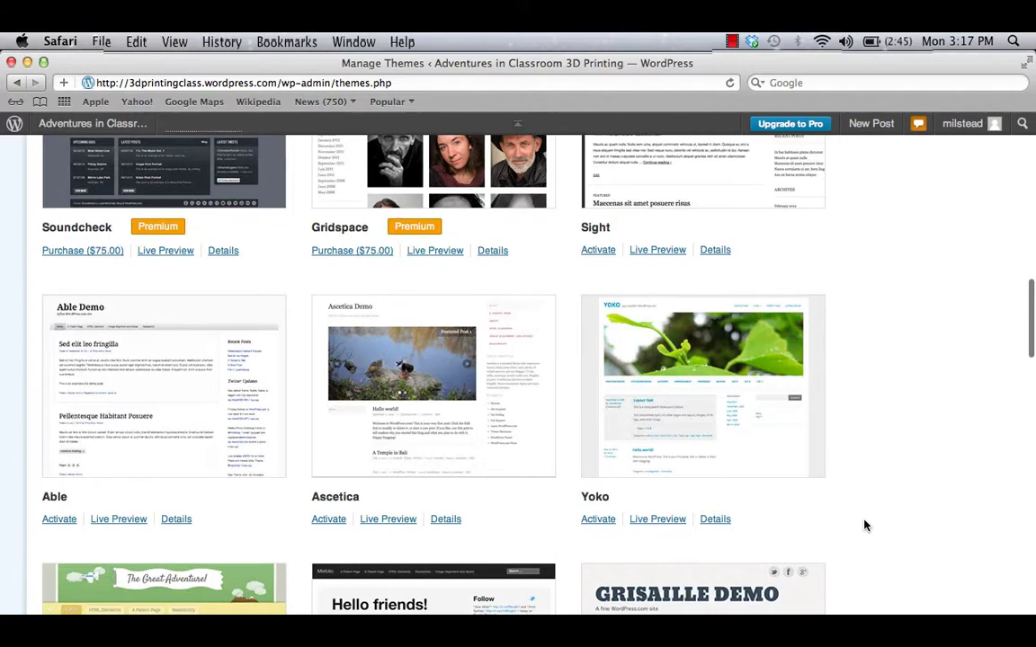
pyautogui.scroll(-11, 865, 526)
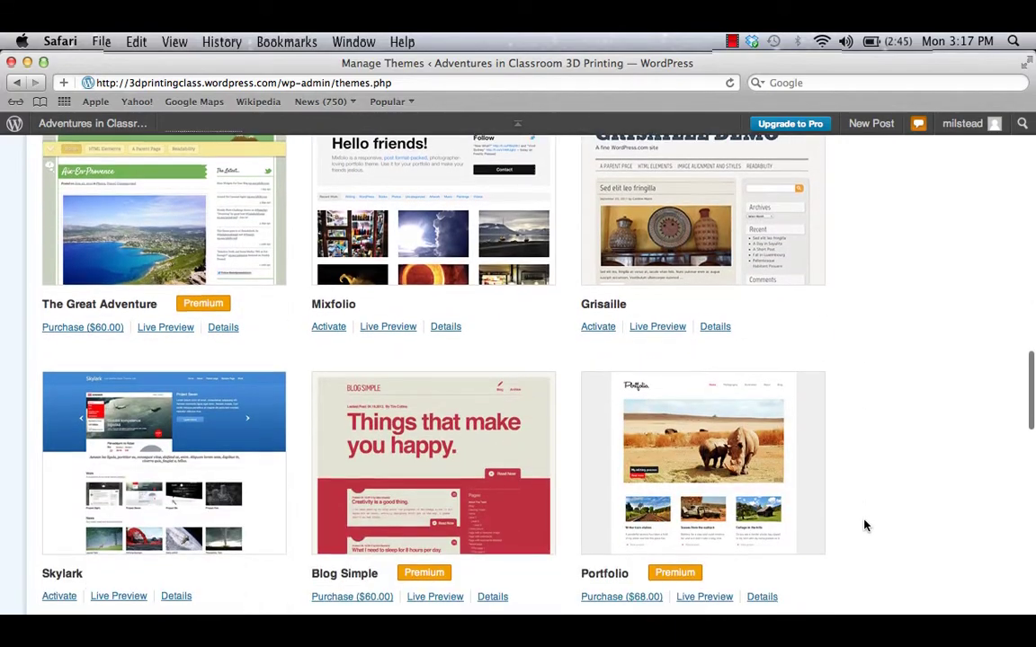
pyautogui.scroll(-20, 865, 526)
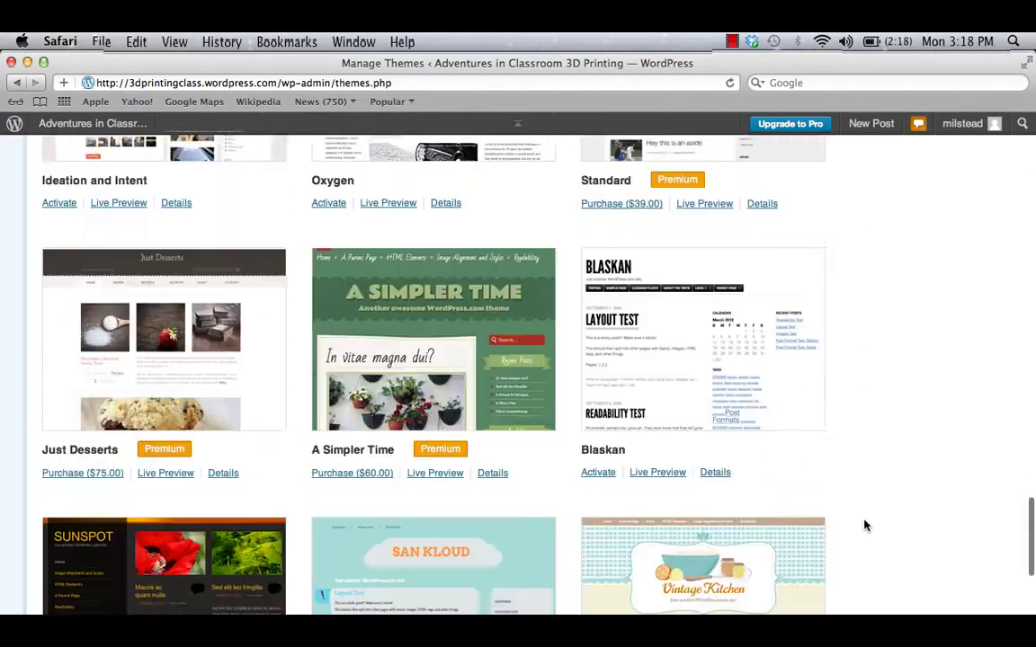
pyautogui.scroll(20, 865, 526)
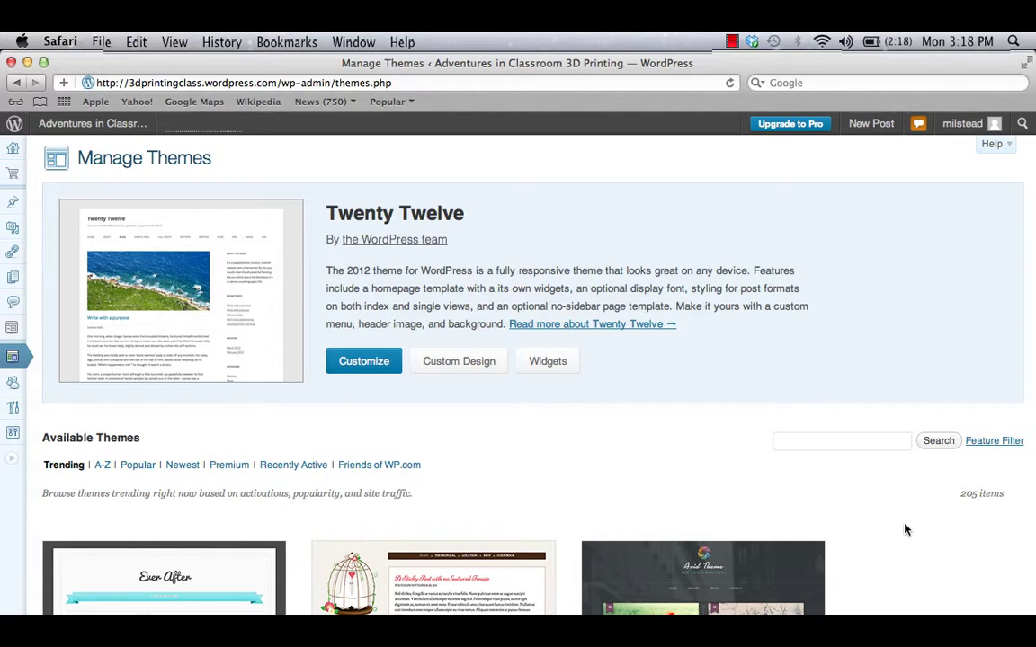
# - Filter the available themes by the Right Sidebar and Custom Header features
pyautogui.click(989, 448)
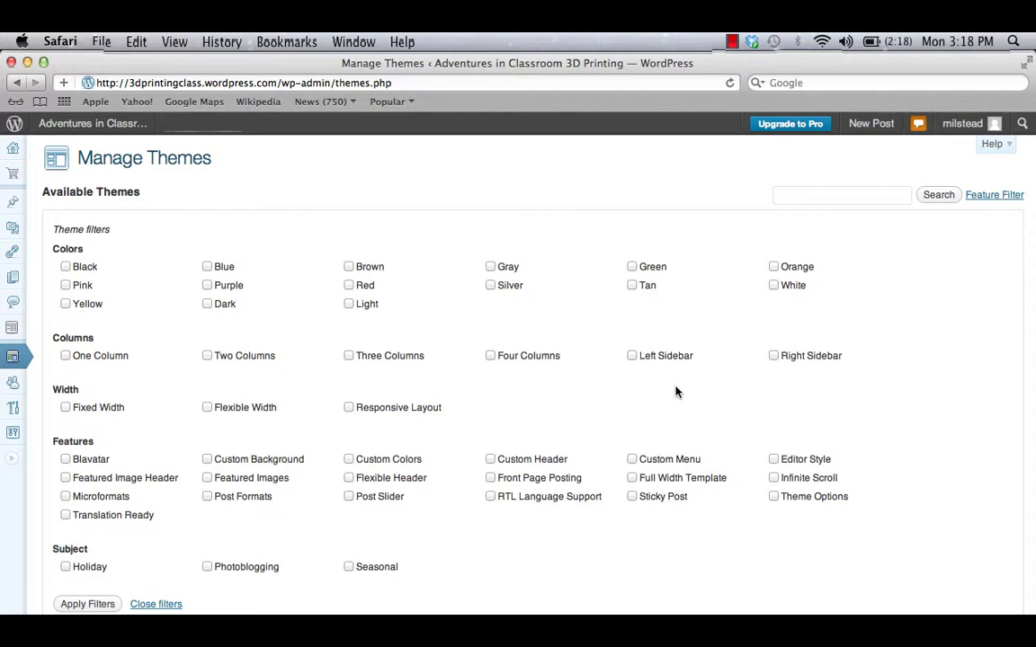
pyautogui.click(774, 357)
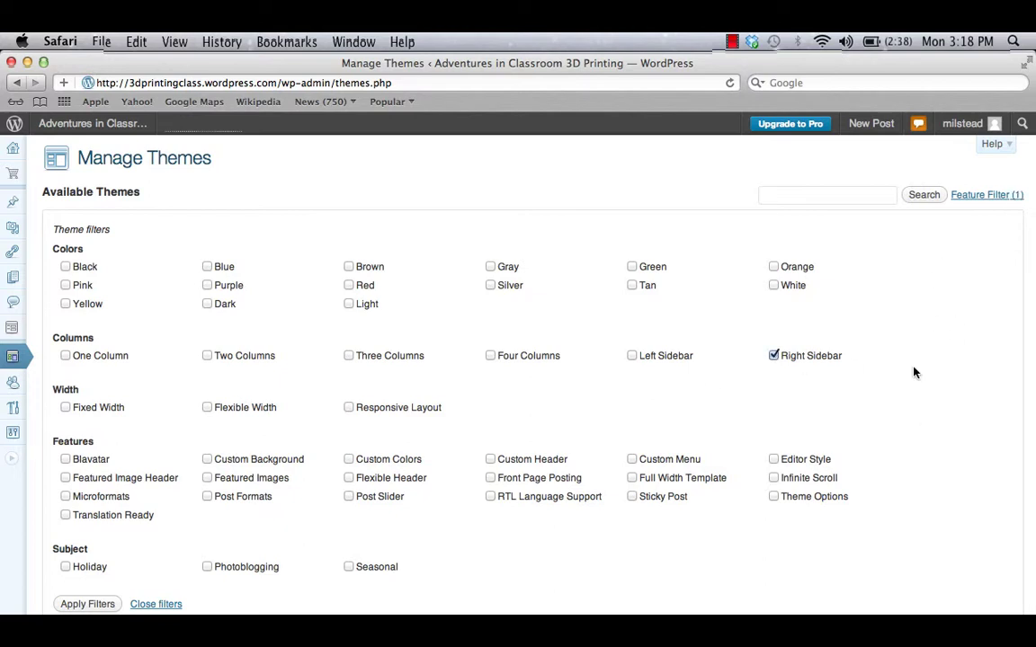
pyautogui.click(490, 460)
pyautogui.scroll(-4, 467, 527)
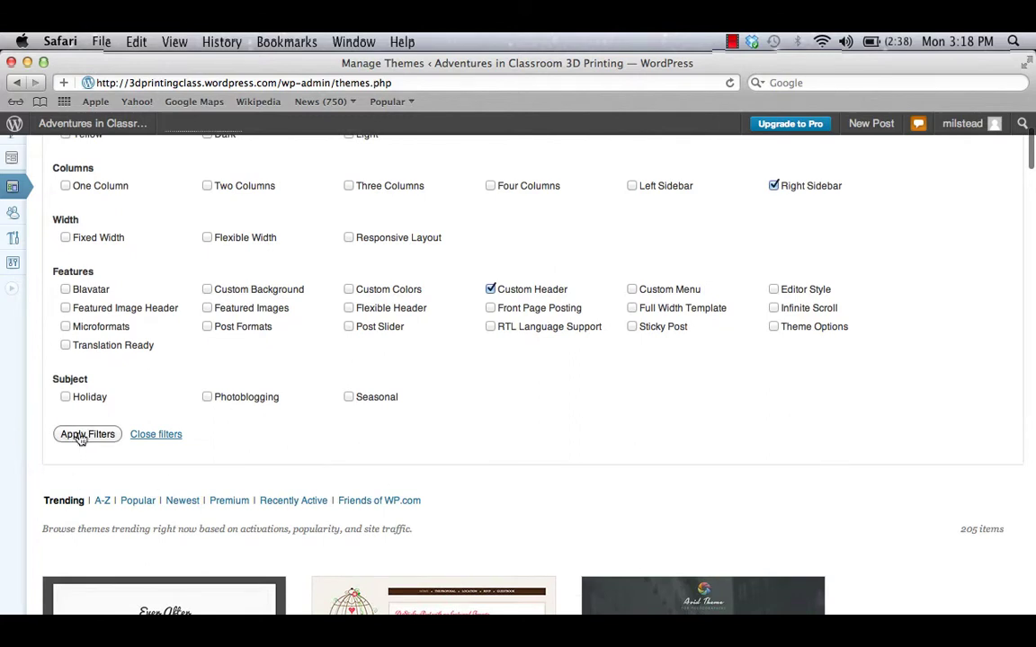
pyautogui.click(82, 435)
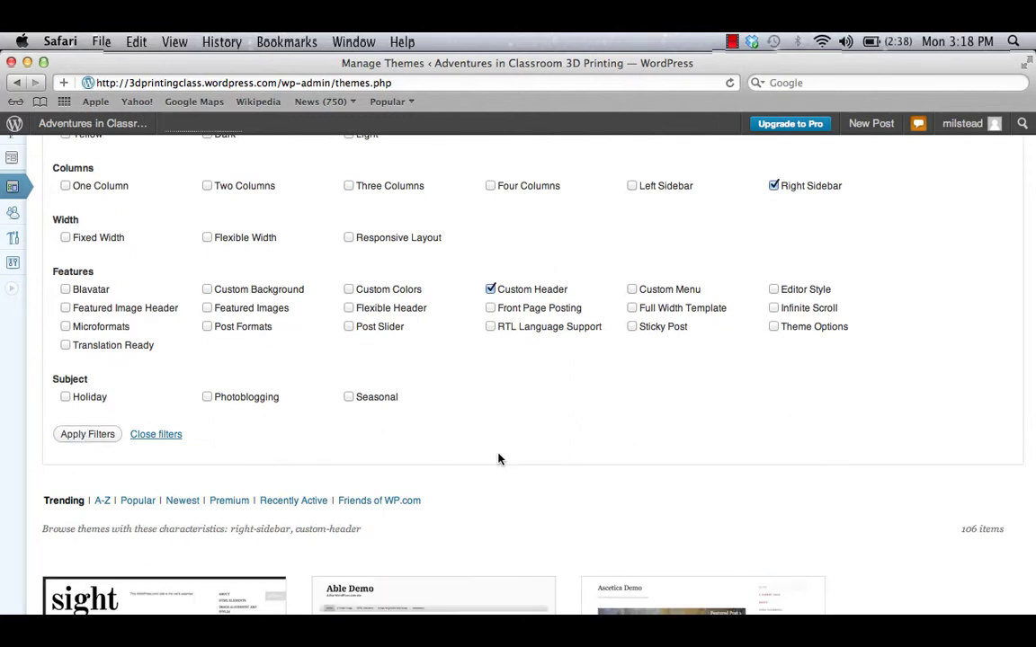
# - Look through the filtered themes for a suitable blog design
pyautogui.scroll(-5, 618, 478)
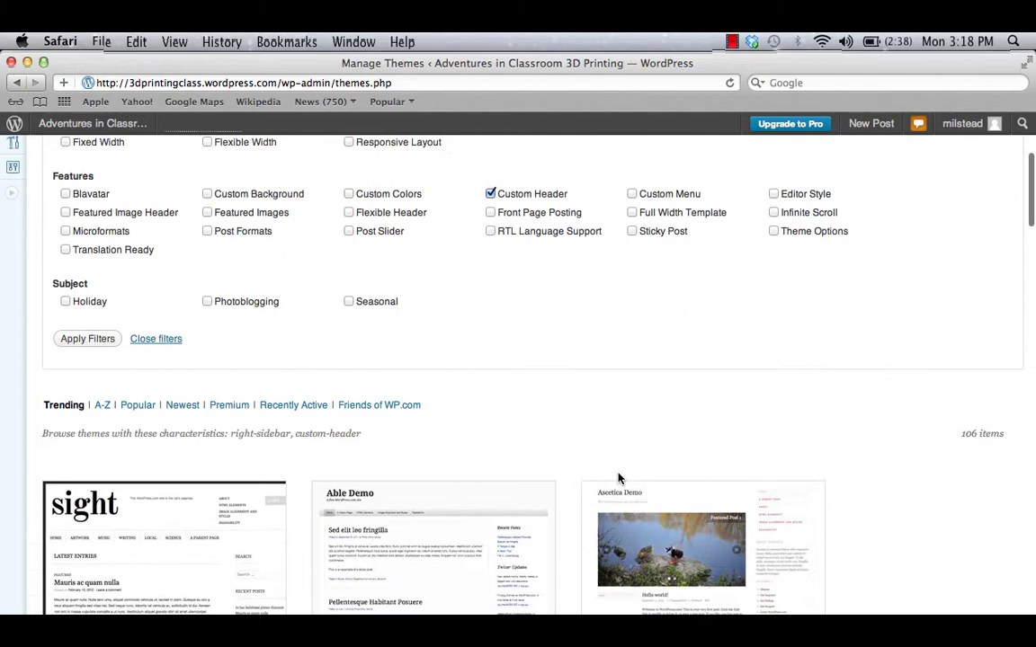
pyautogui.scroll(-4, 908, 416)
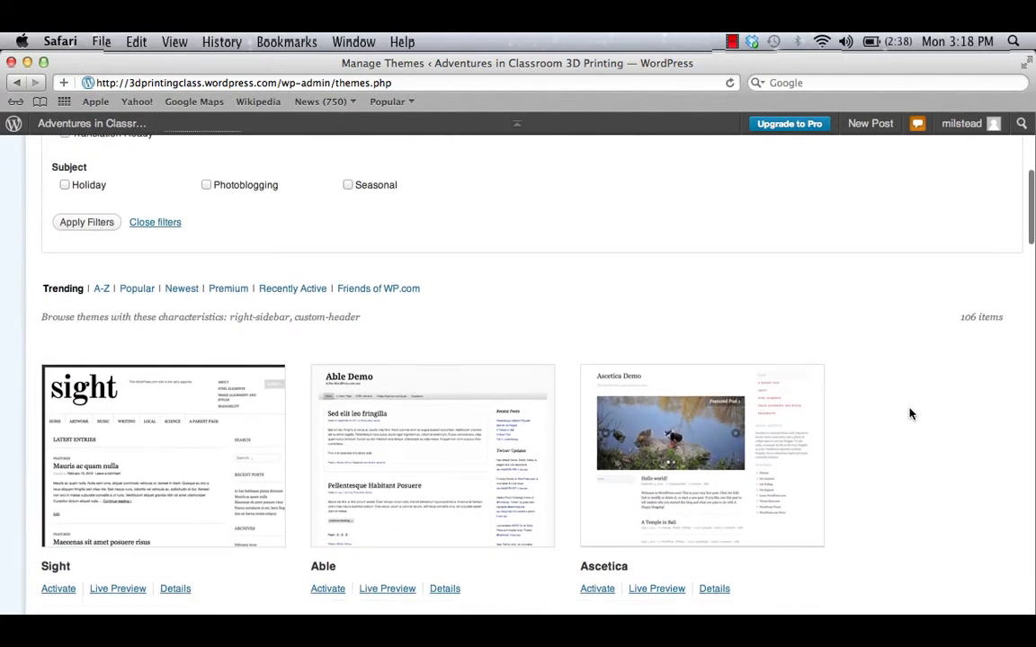
pyautogui.scroll(-9, 910, 413)
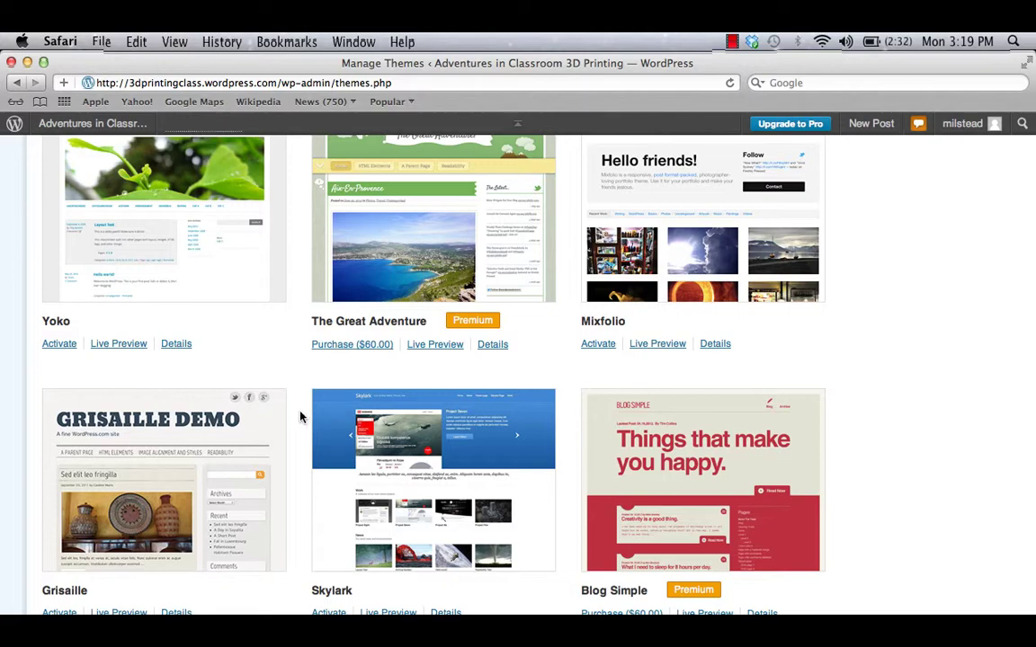
pyautogui.scroll(-5, 300, 416)
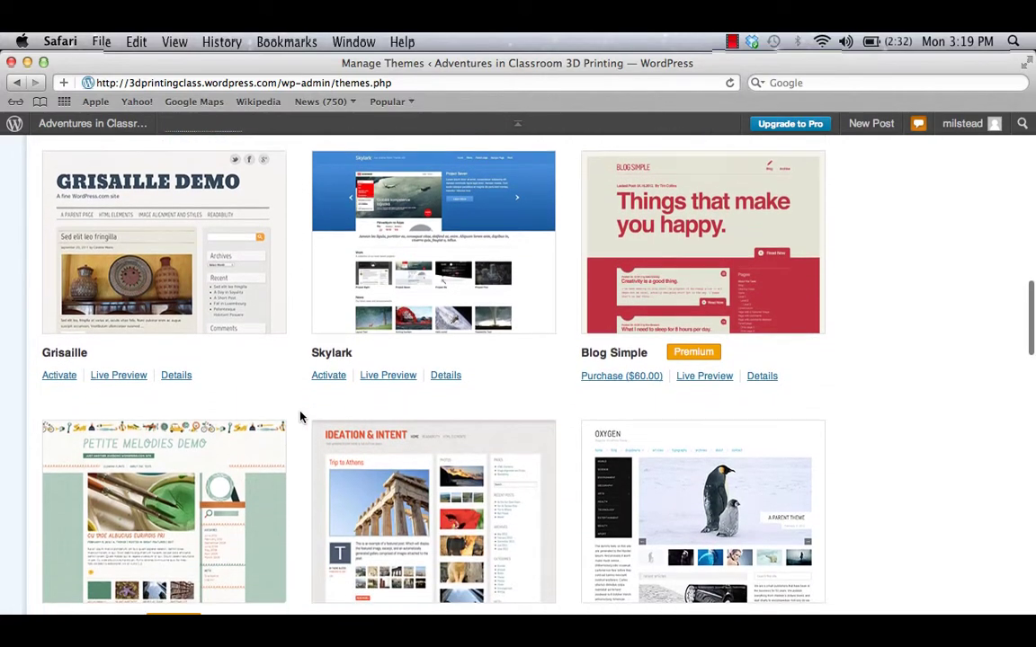
pyautogui.scroll(-3, 301, 416)
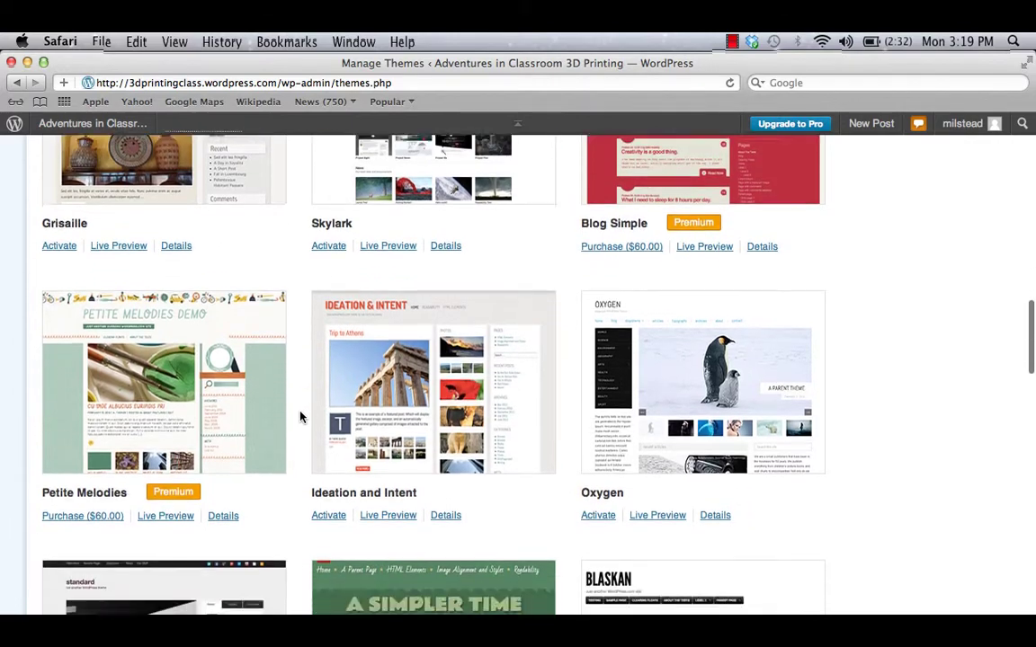
pyautogui.scroll(-3, 300, 416)
pyautogui.scroll(-2, 300, 416)
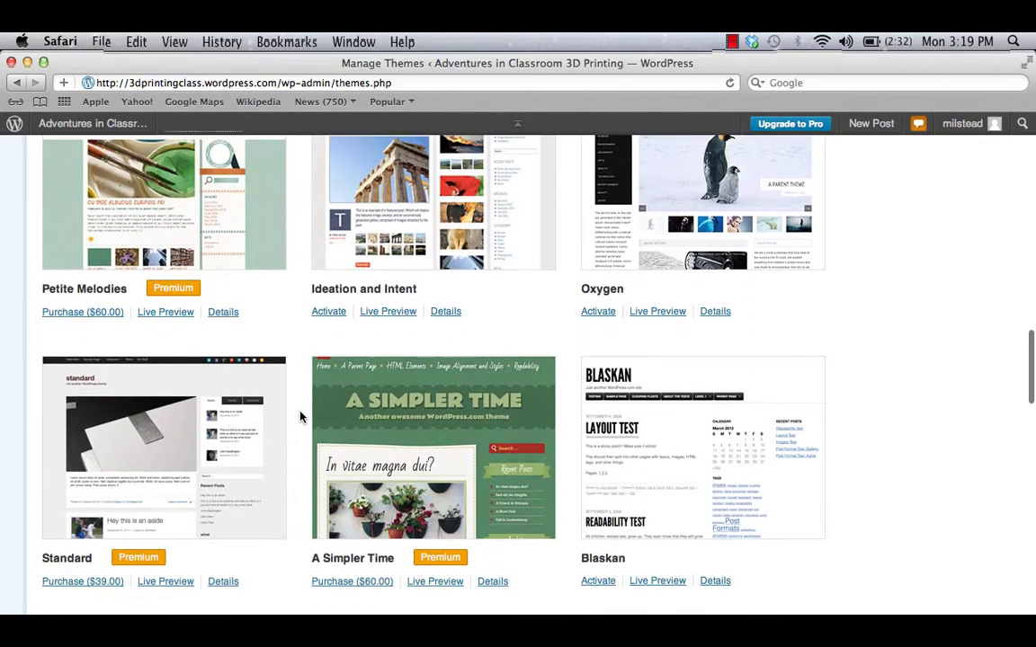
pyautogui.scroll(-4, 300, 416)
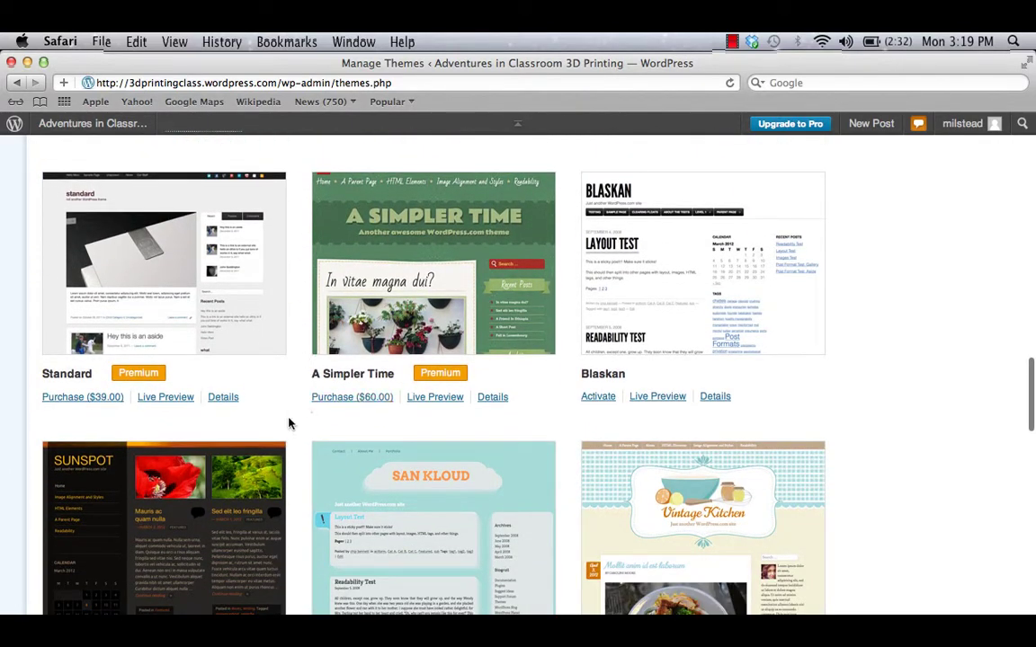
pyautogui.scroll(-5, 289, 422)
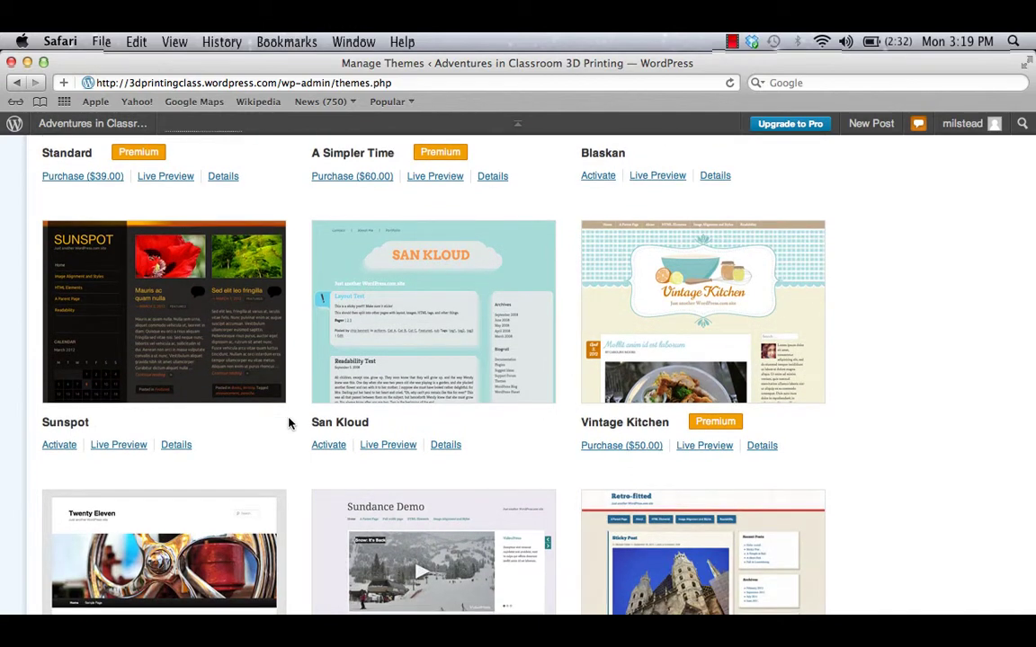
# - Preview the San Kloud theme live on the blog, inspect the whole page, and close the preview without activating it
pyautogui.click(384, 447)
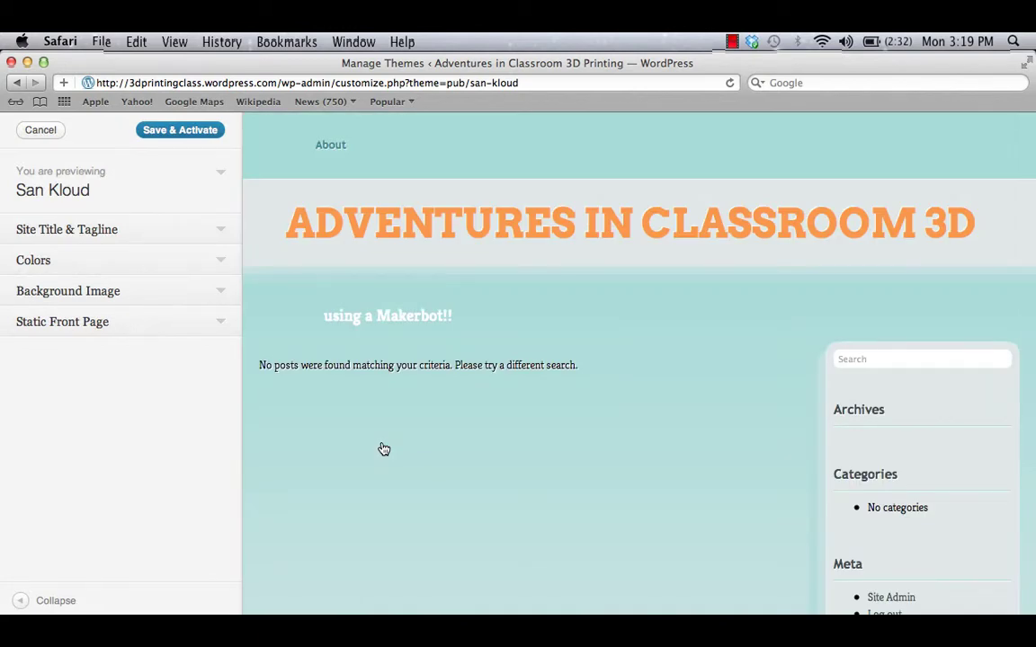
pyautogui.scroll(-5, 384, 449)
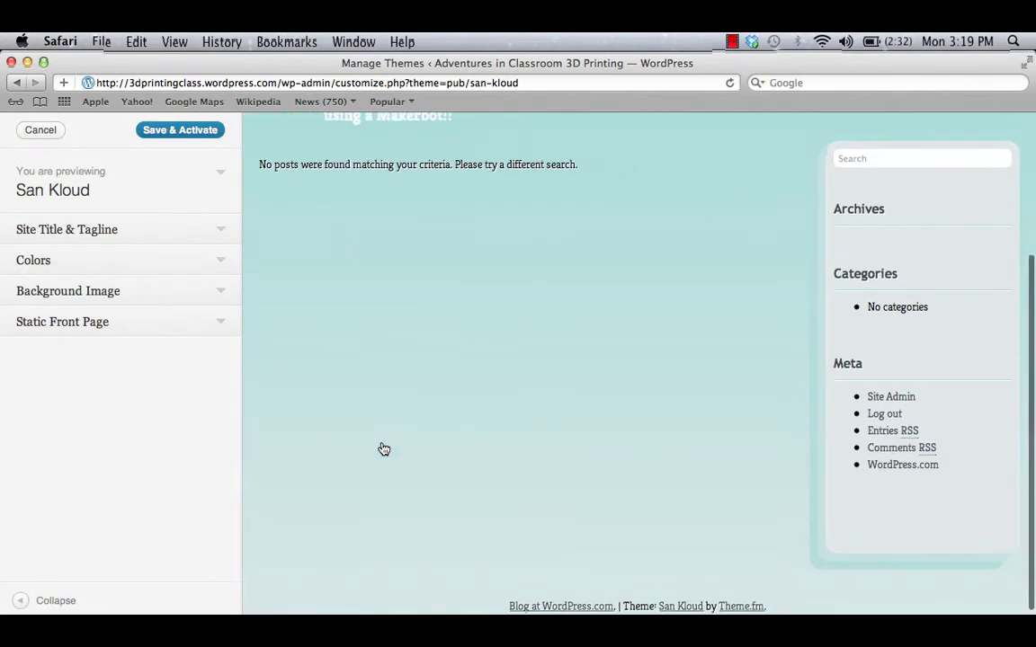
pyautogui.scroll(5, 384, 449)
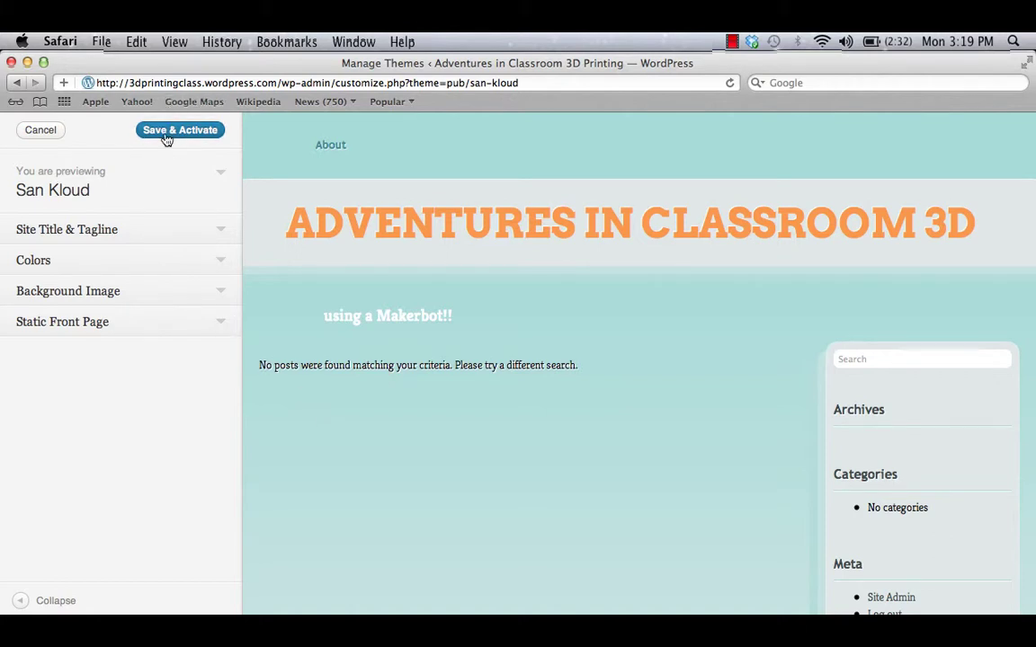
pyautogui.click(37, 133)
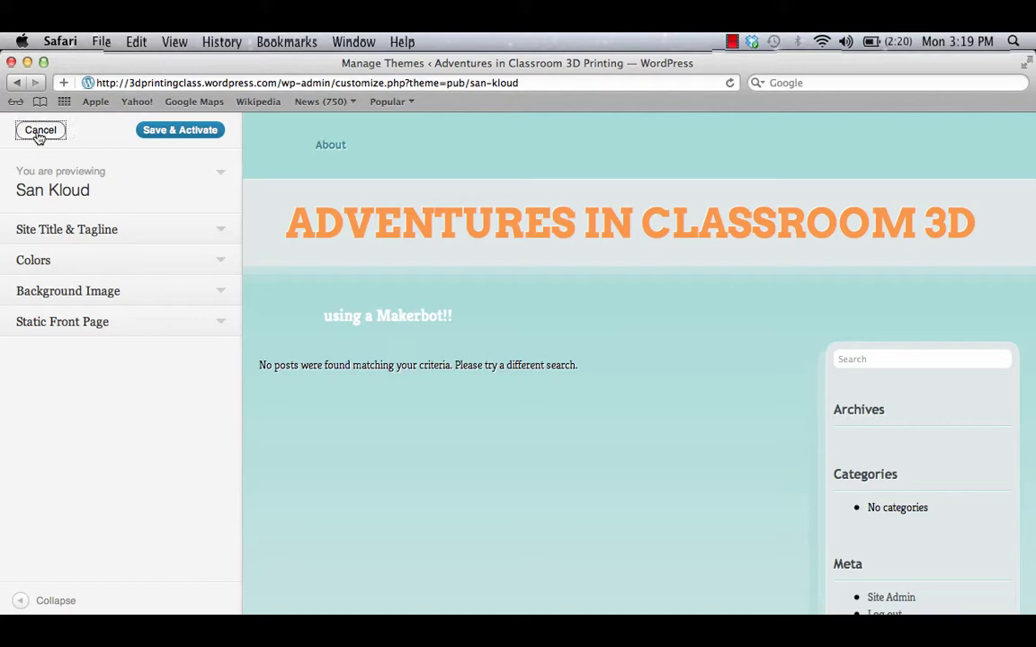
# - Preview the Splendio theme live on the blog, and save and activate it
pyautogui.scroll(-5, 391, 449)
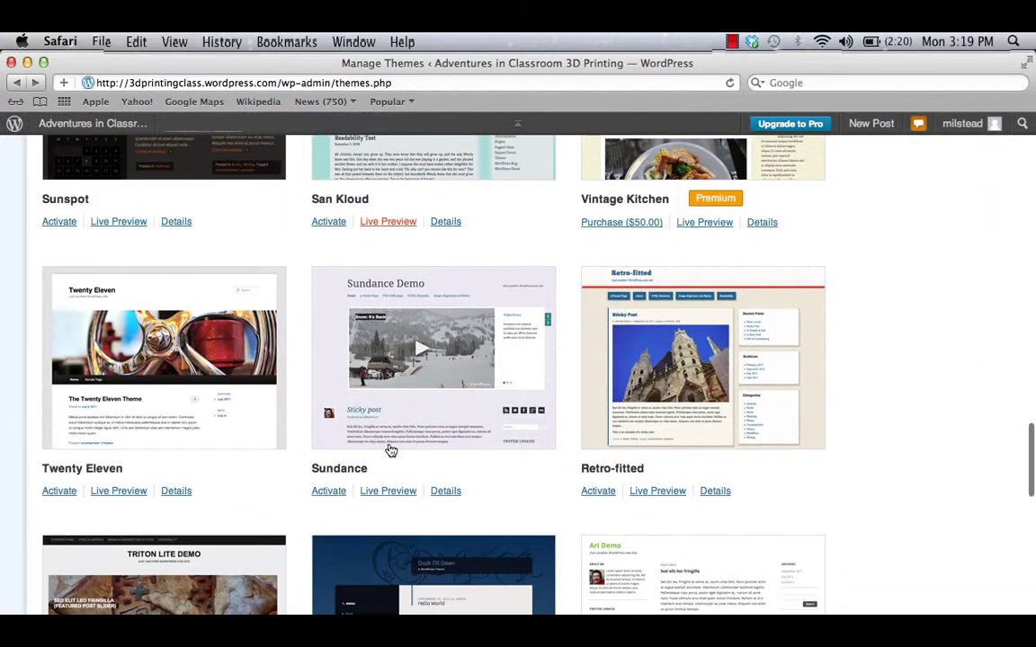
pyautogui.scroll(-10, 391, 449)
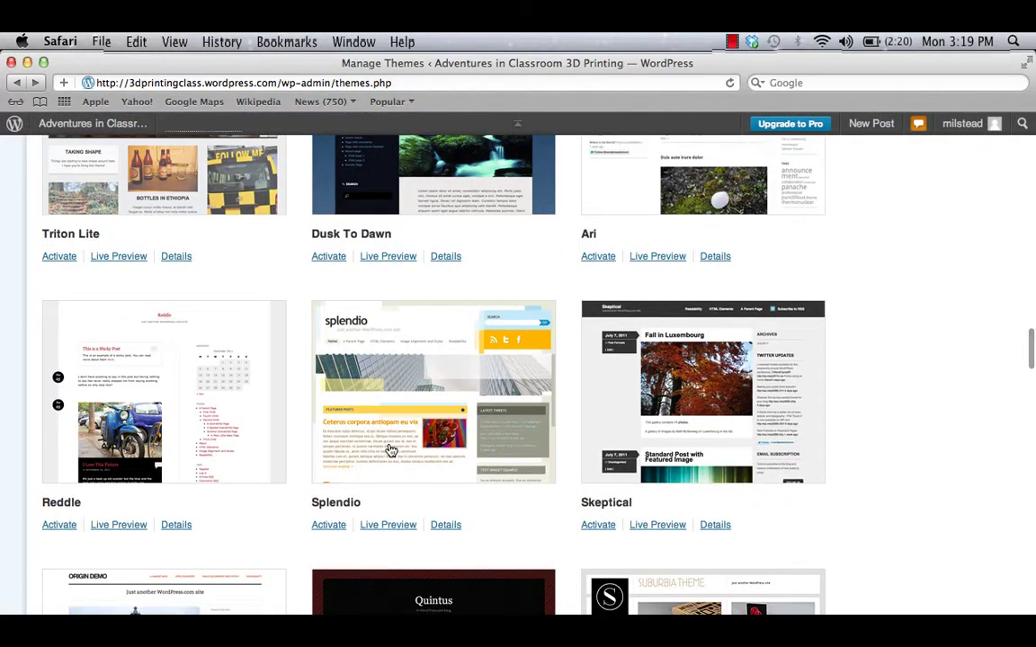
pyautogui.scroll(-2, 391, 452)
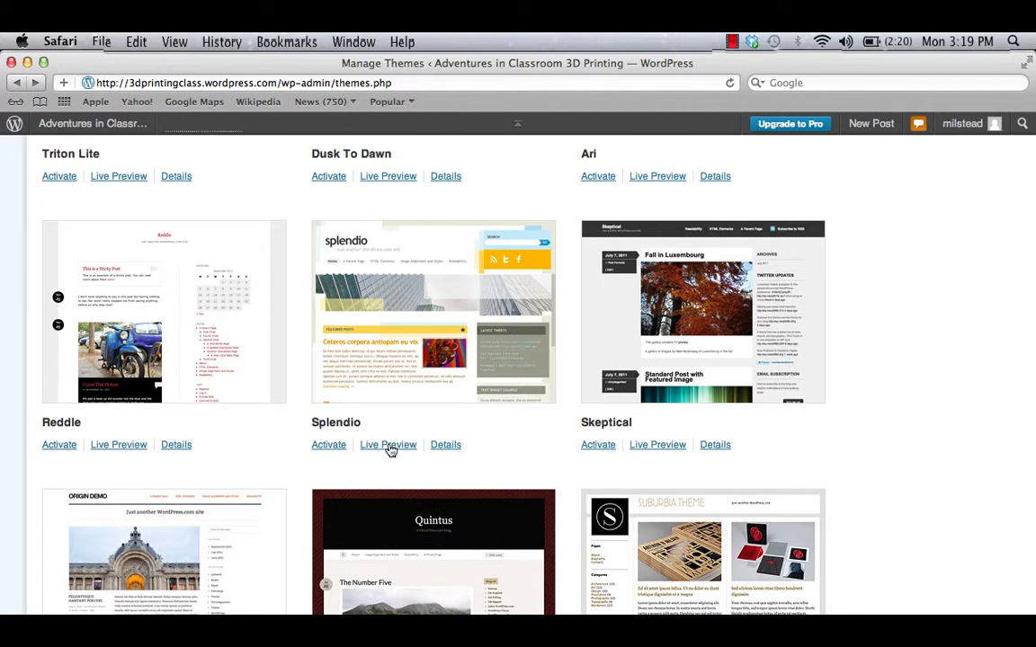
pyautogui.click(388, 445)
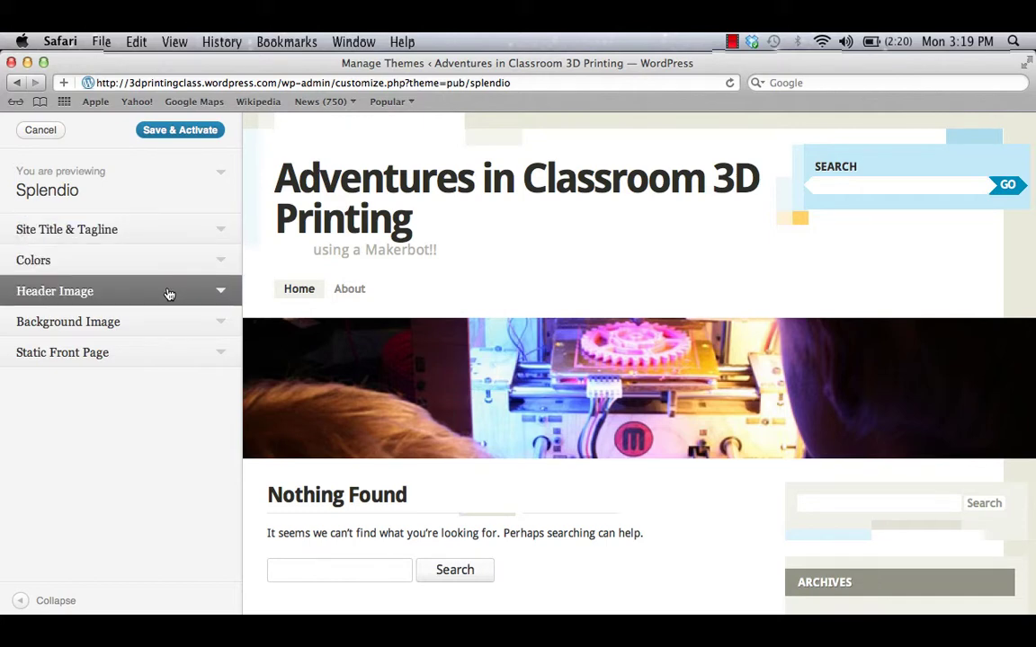
pyautogui.click(172, 130)
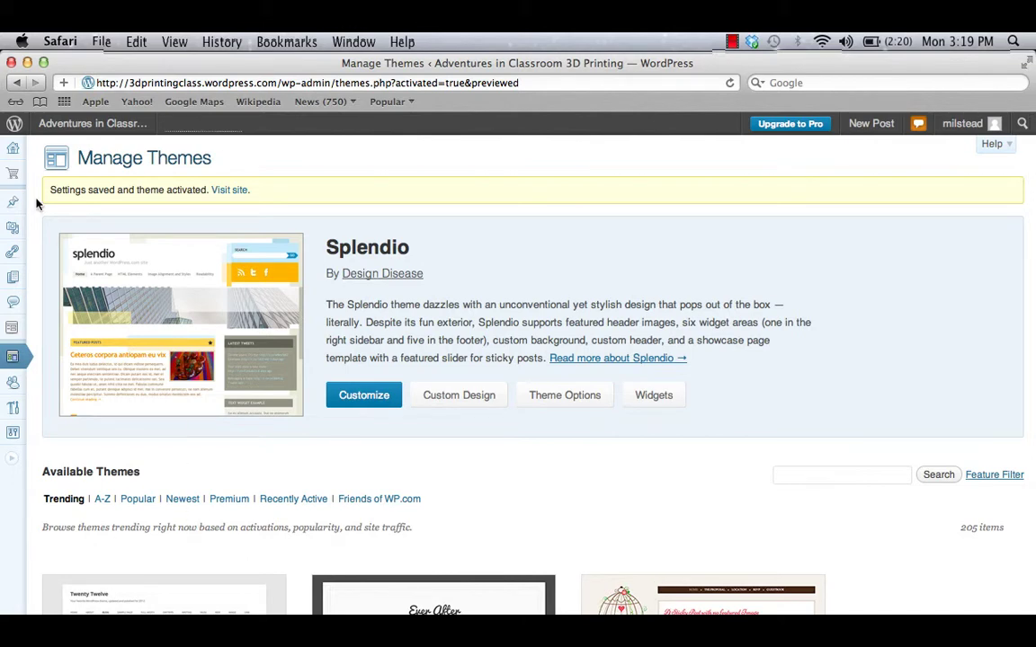
# - Return to the dashboard home page and bring up the Appearance options
pyautogui.moveTo(13, 149)
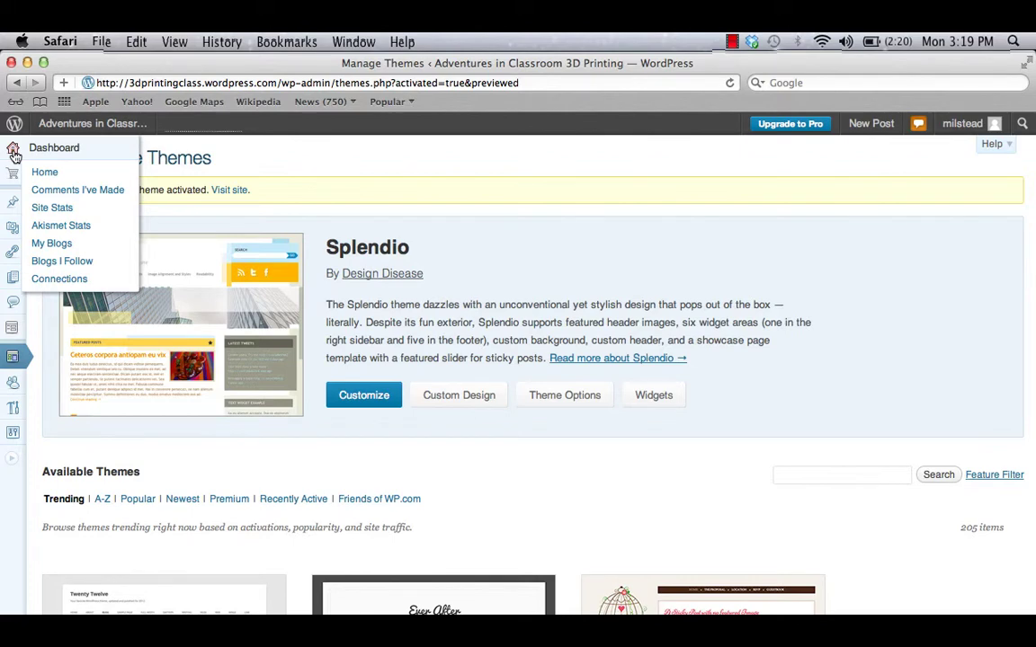
pyautogui.click(12, 152)
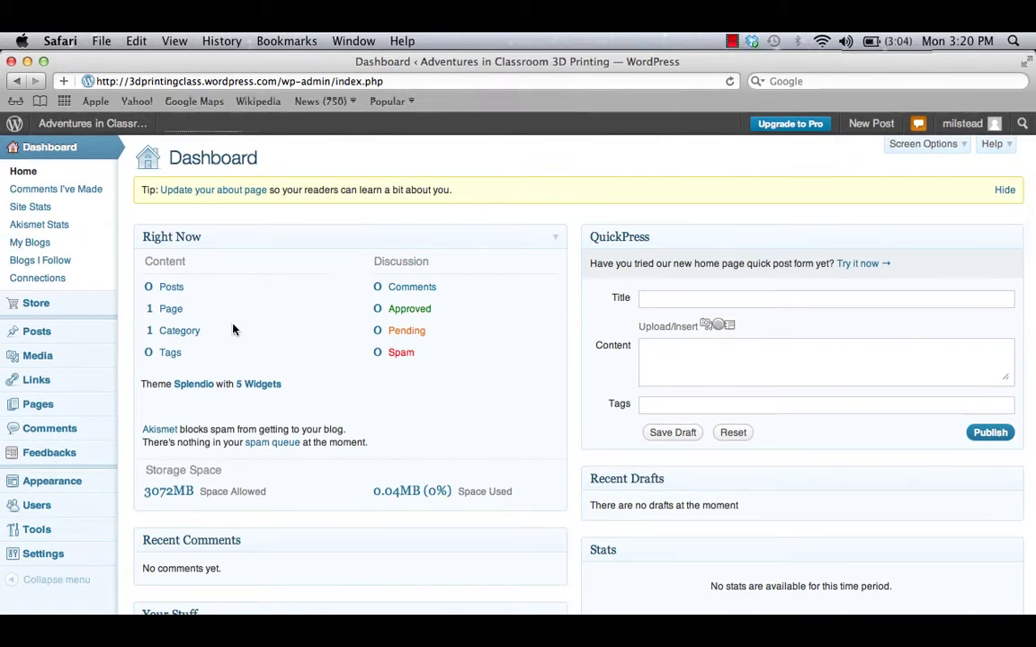
pyautogui.moveTo(78, 478)
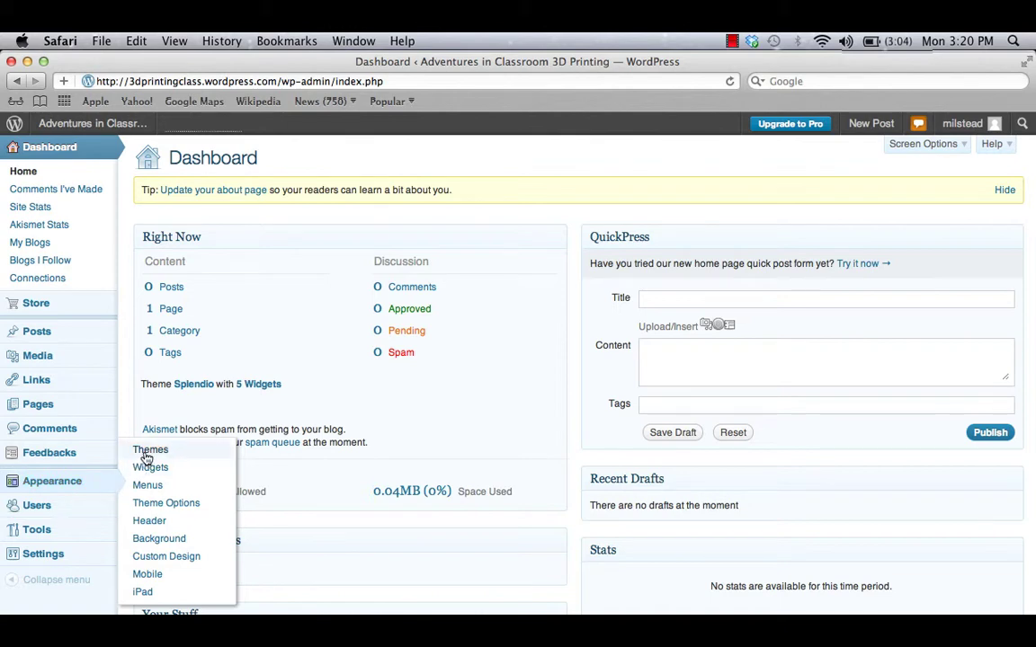
pyautogui.click(152, 522)
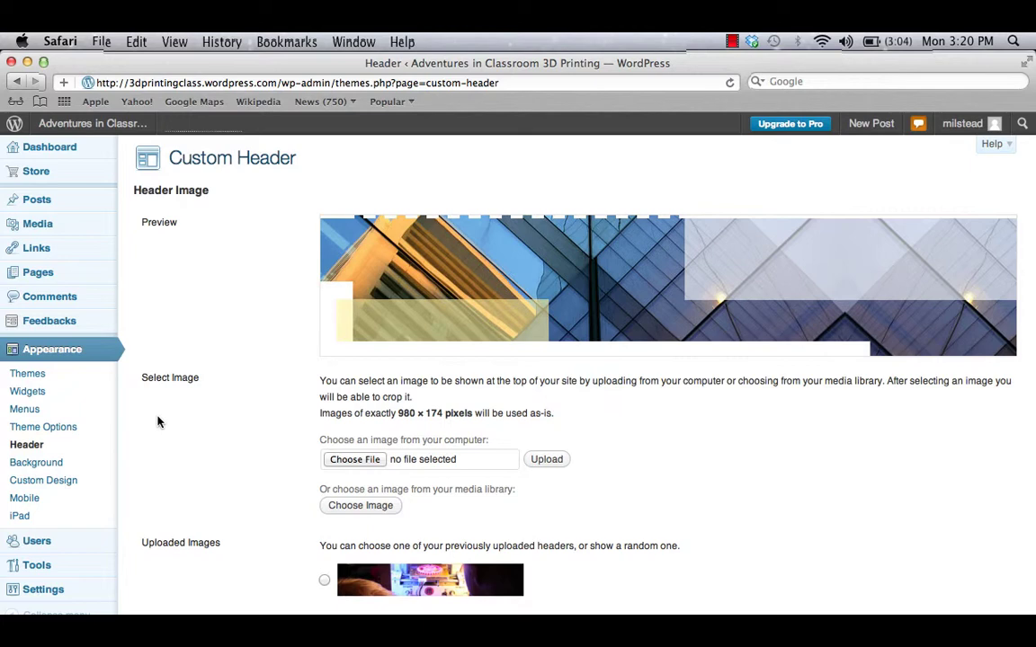
pyautogui.scroll(-3, 754, 460)
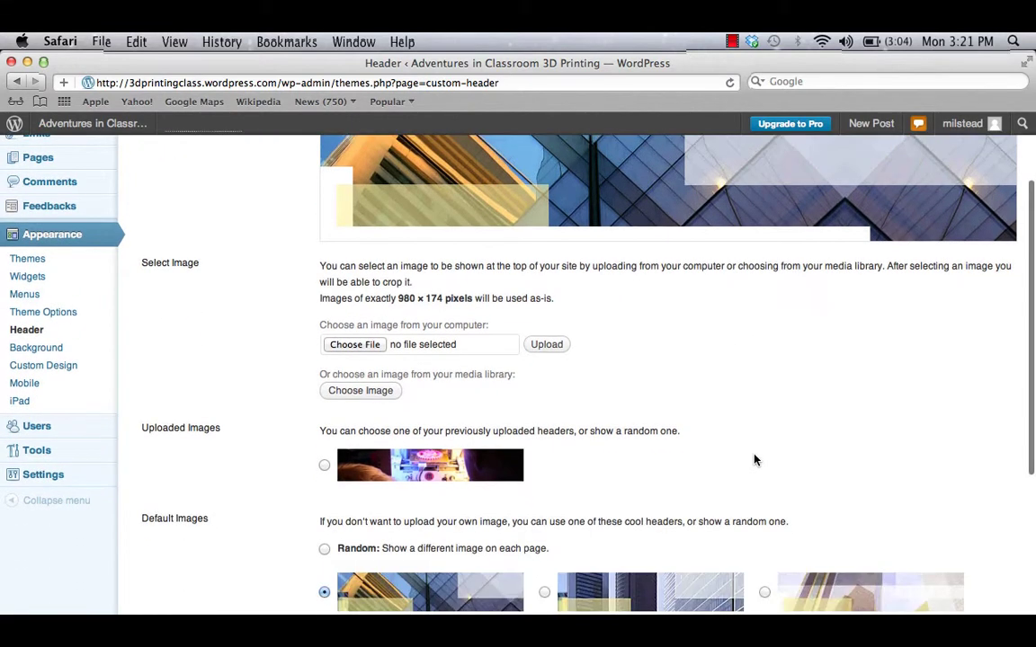
pyautogui.click(344, 347)
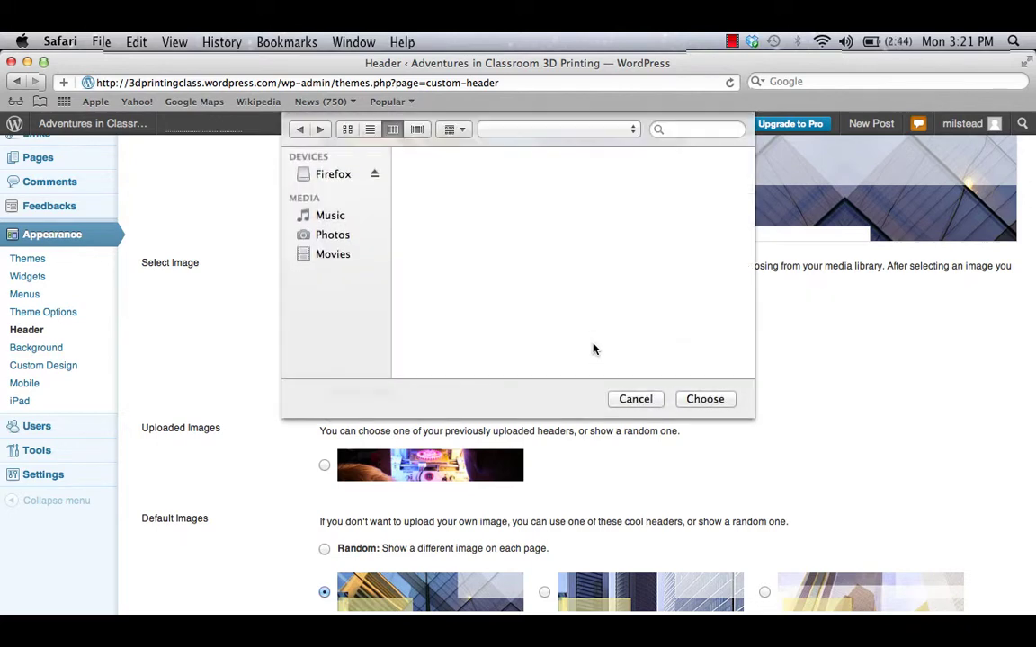
pyautogui.click(346, 288)
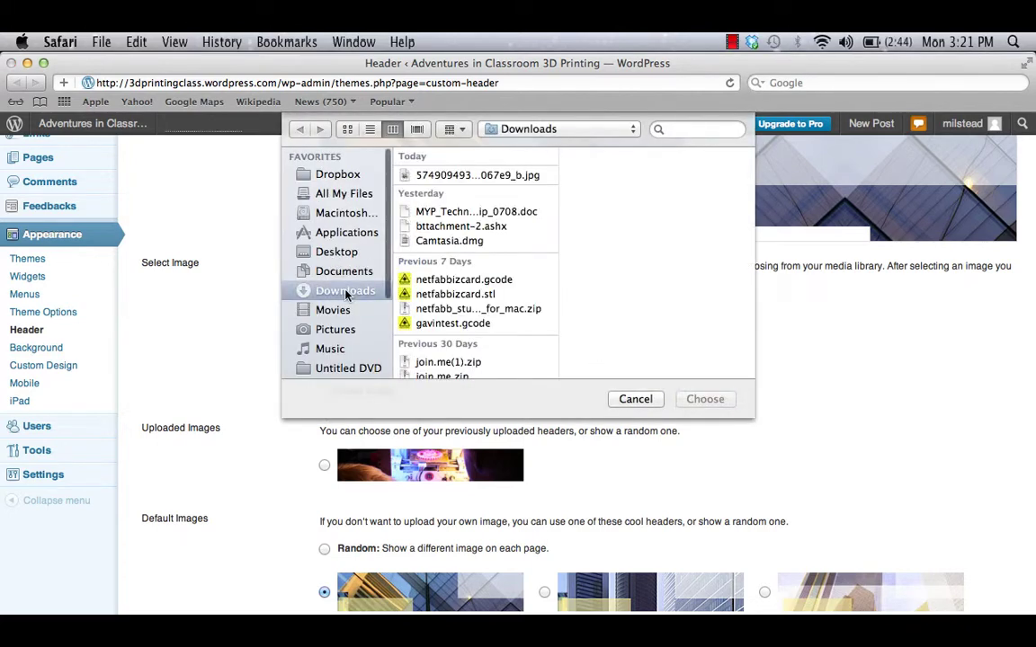
pyautogui.click(404, 175)
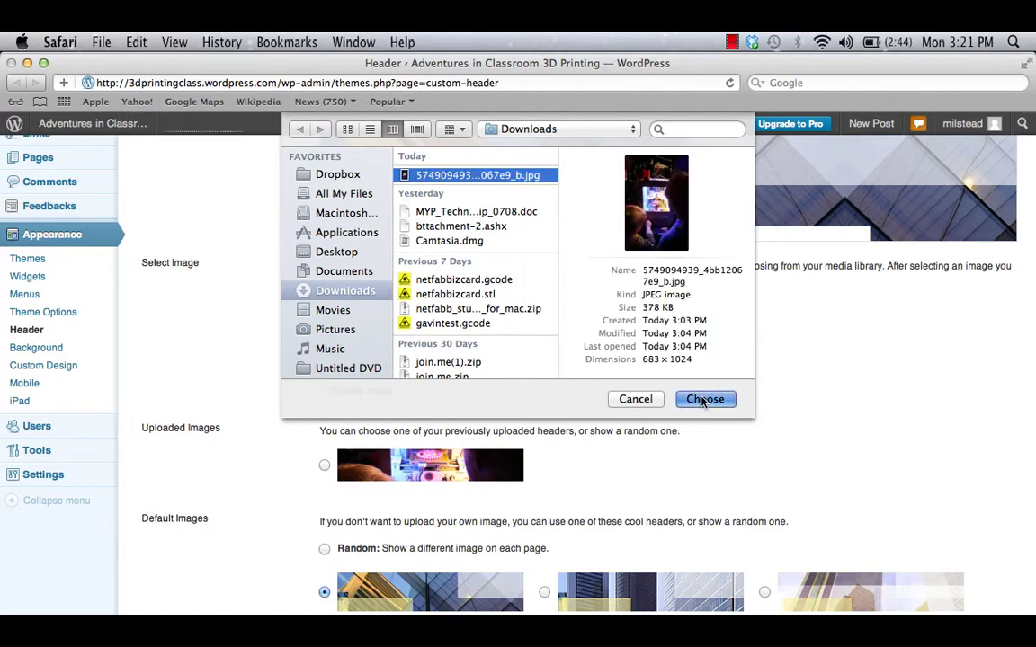
pyautogui.click(704, 399)
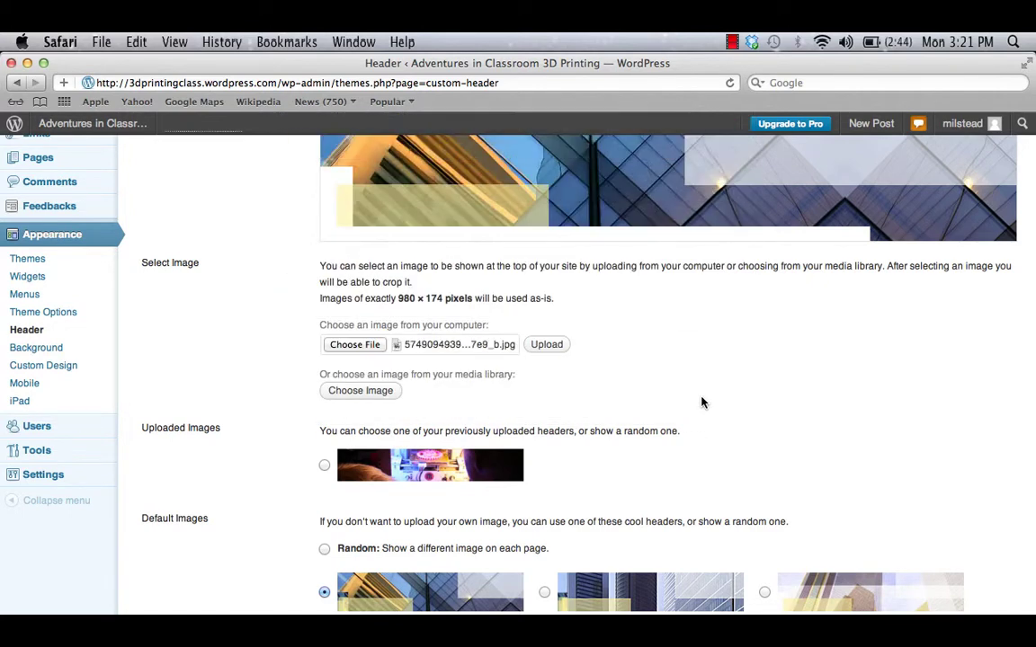
pyautogui.click(545, 345)
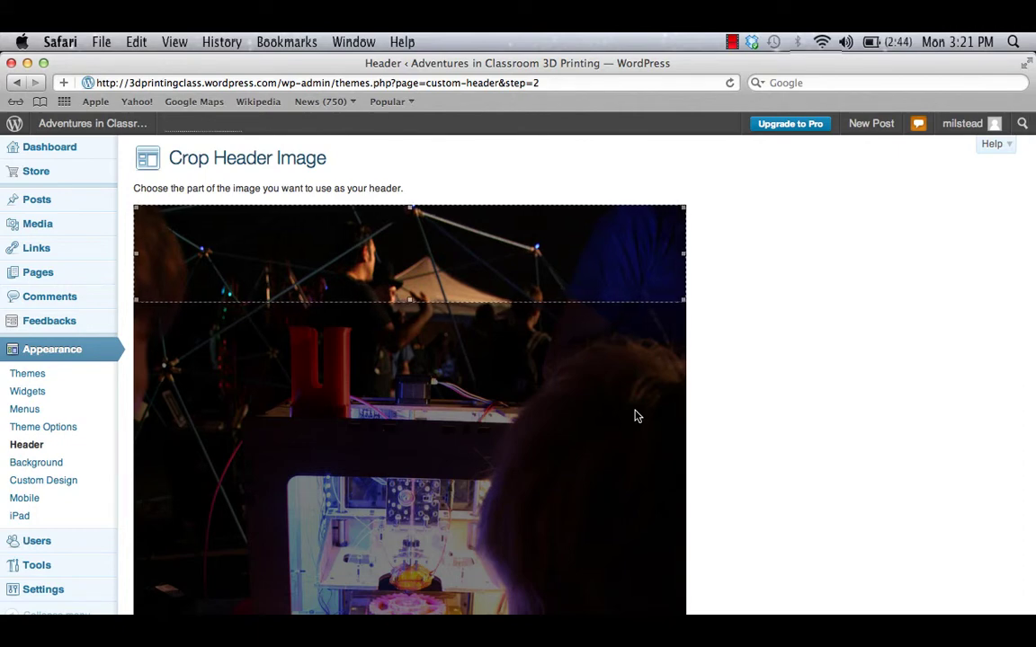
# - Look over the whole uploaded photo and its cropping options to decide which part suits the header
pyautogui.scroll(-3, 769, 447)
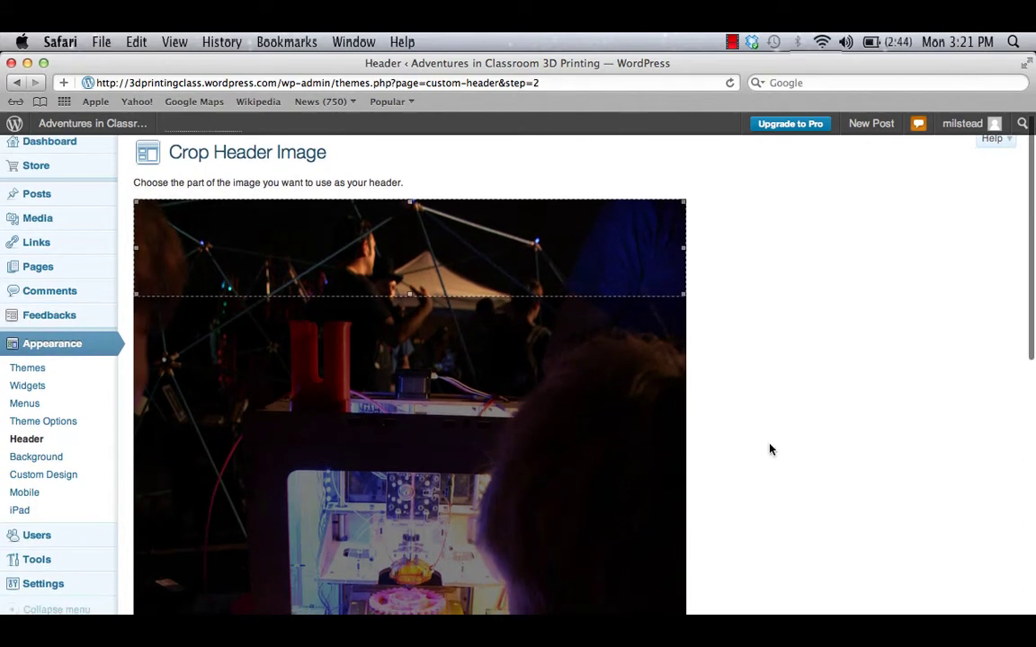
pyautogui.scroll(3, 769, 447)
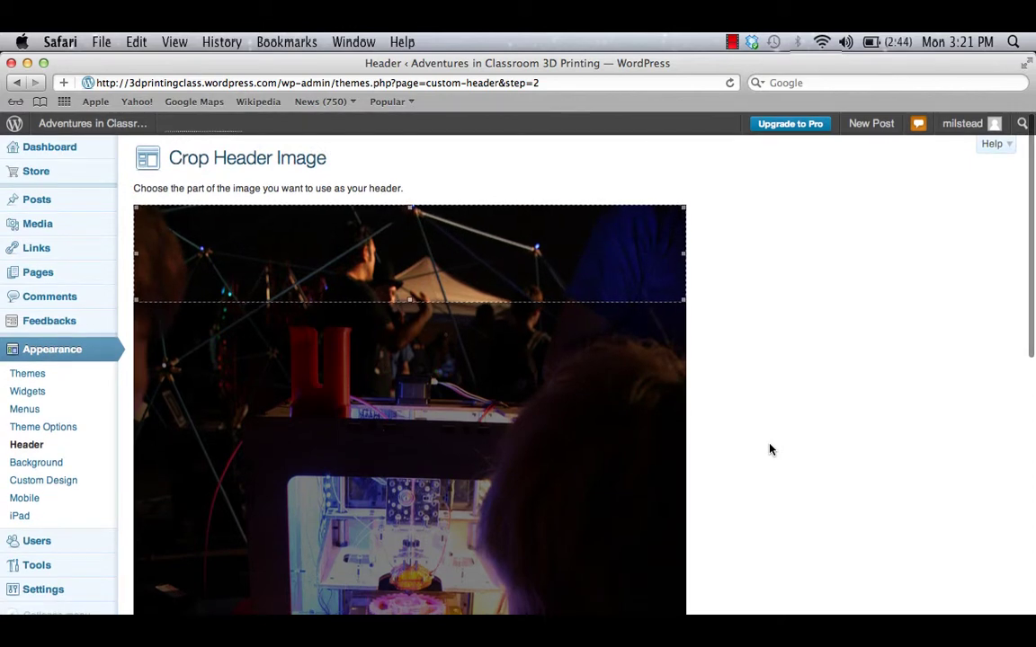
pyautogui.scroll(-1, 770, 449)
pyautogui.scroll(-2, 769, 449)
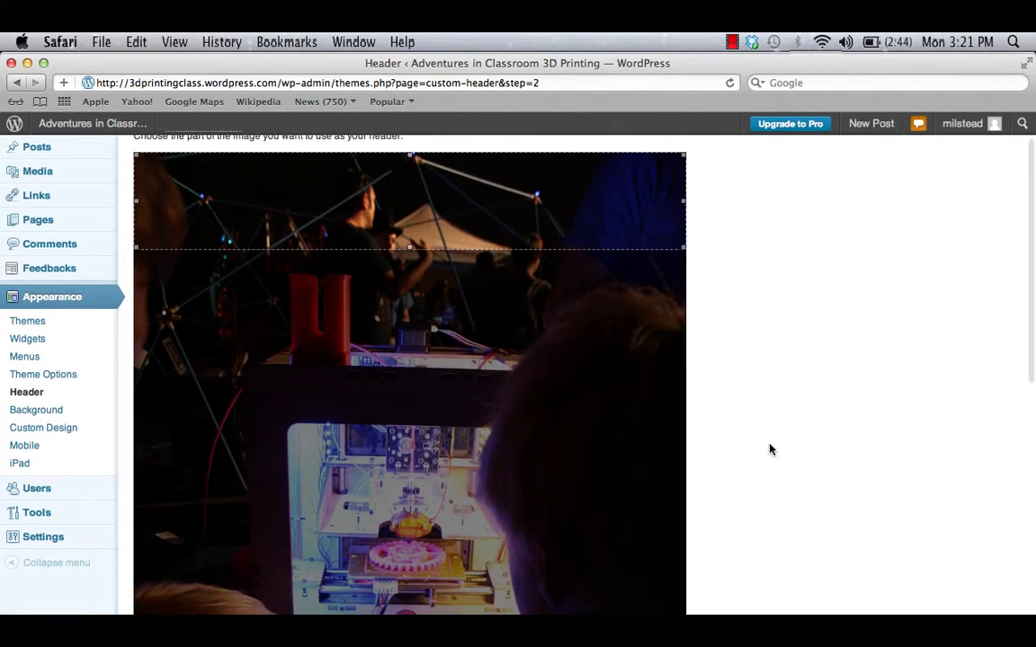
pyautogui.scroll(-10, 768, 435)
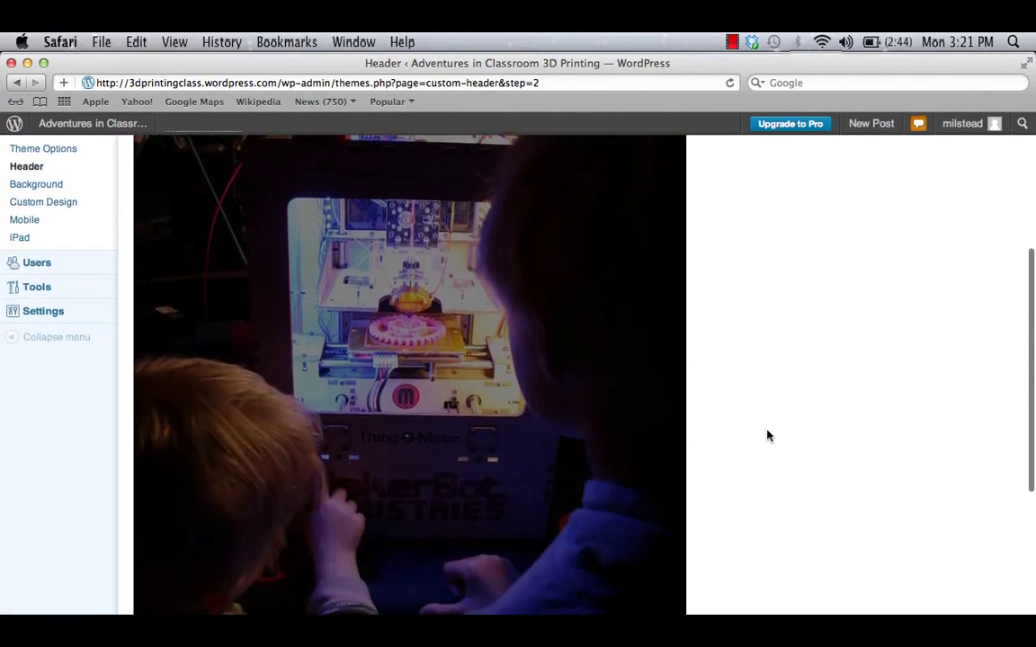
pyautogui.scroll(8, 767, 435)
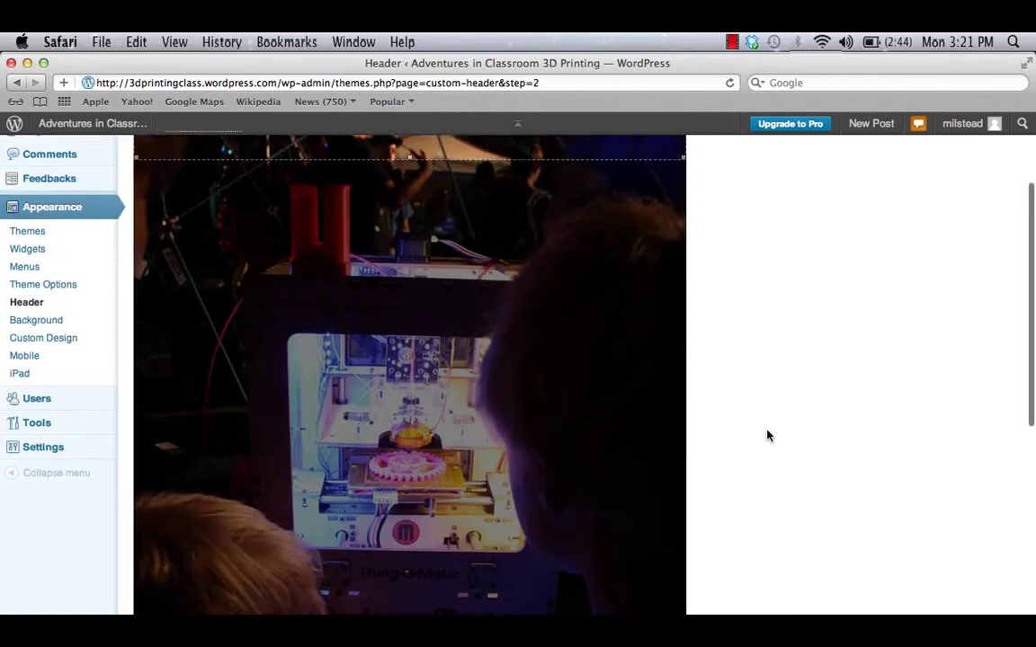
pyautogui.scroll(-6, 767, 435)
pyautogui.scroll(-4, 767, 435)
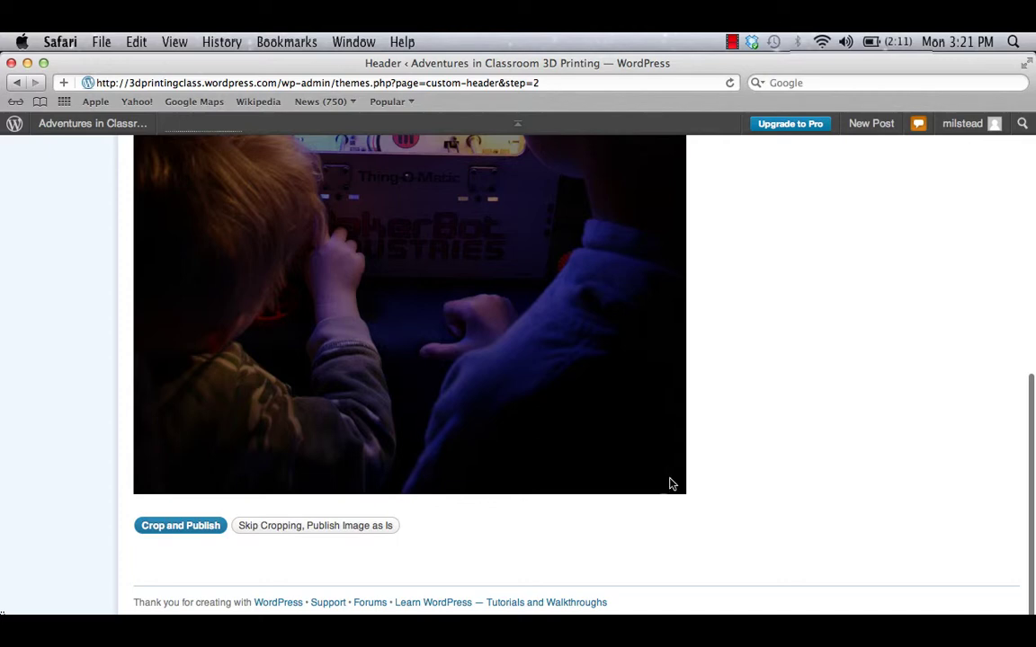
pyautogui.scroll(8, 729, 467)
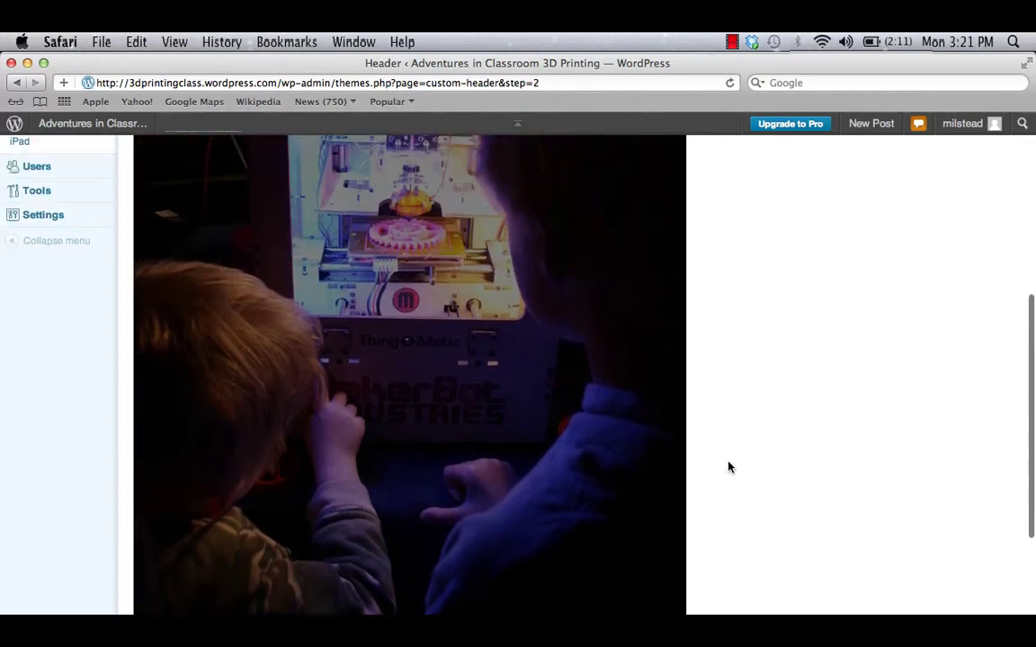
pyautogui.scroll(4, 730, 466)
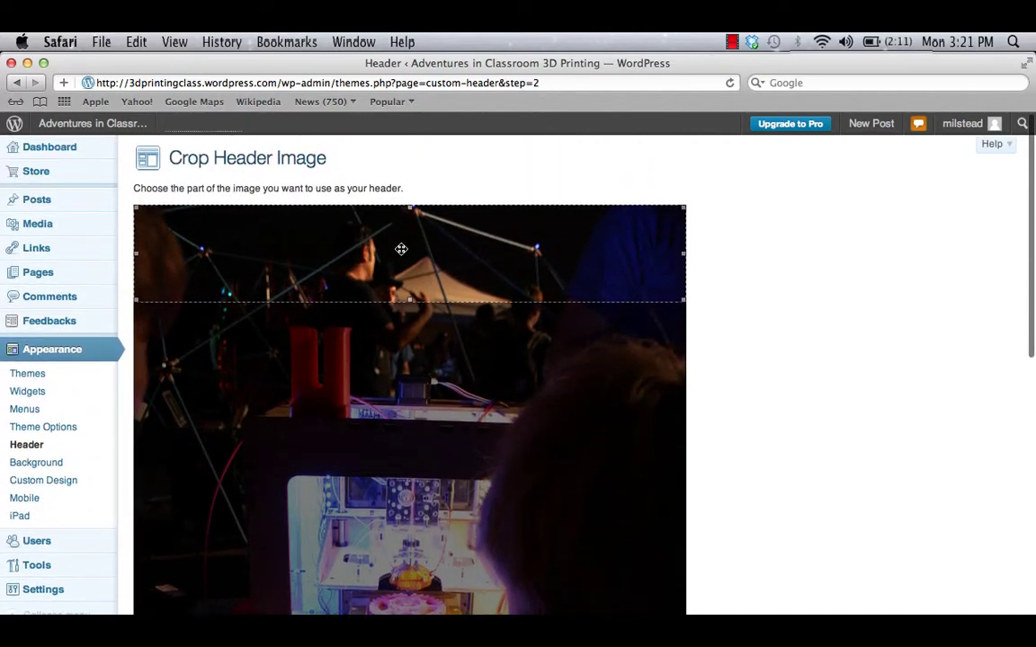
# - Position the crop area over the pink gear and the lower part of the lit printer, and publish the cropped header
pyautogui.moveTo(401, 252); pyautogui.dragTo(426, 585)
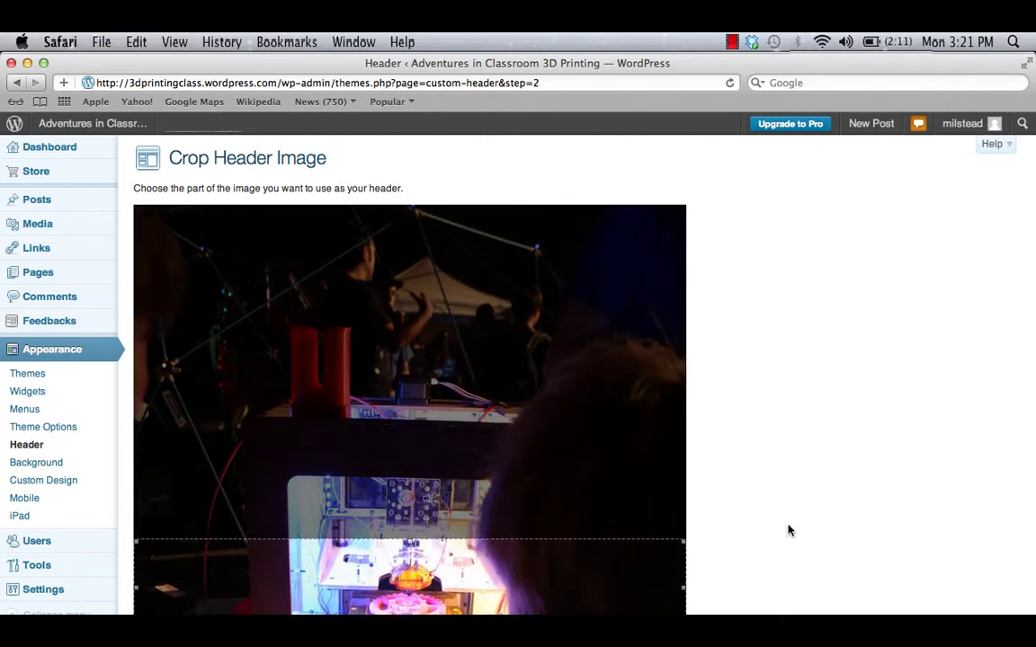
pyautogui.scroll(-3, 788, 530)
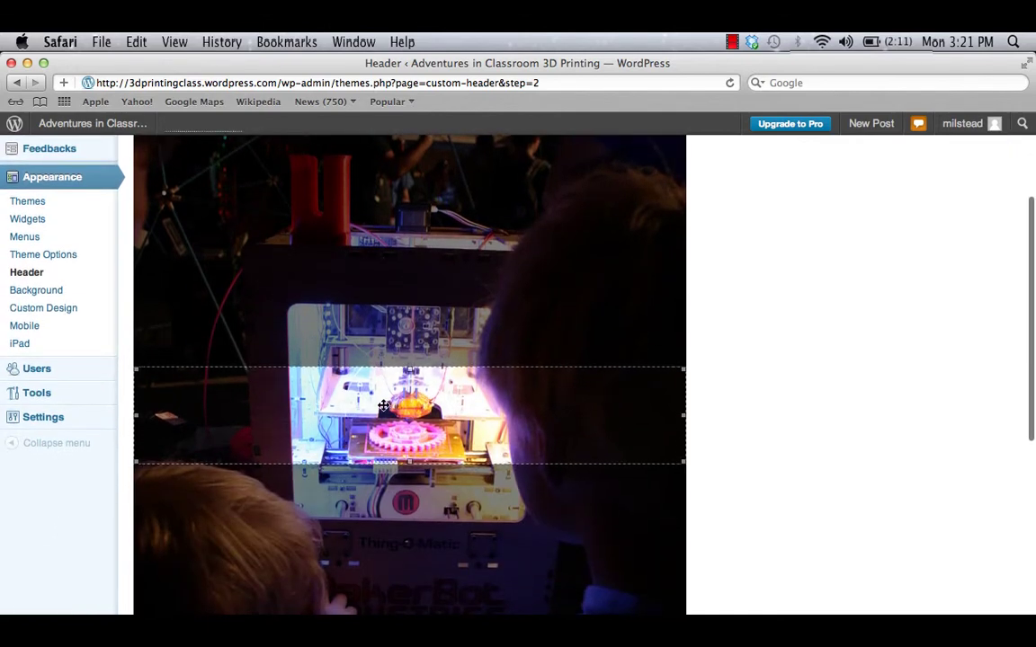
pyautogui.moveTo(384, 411); pyautogui.dragTo(389, 455)
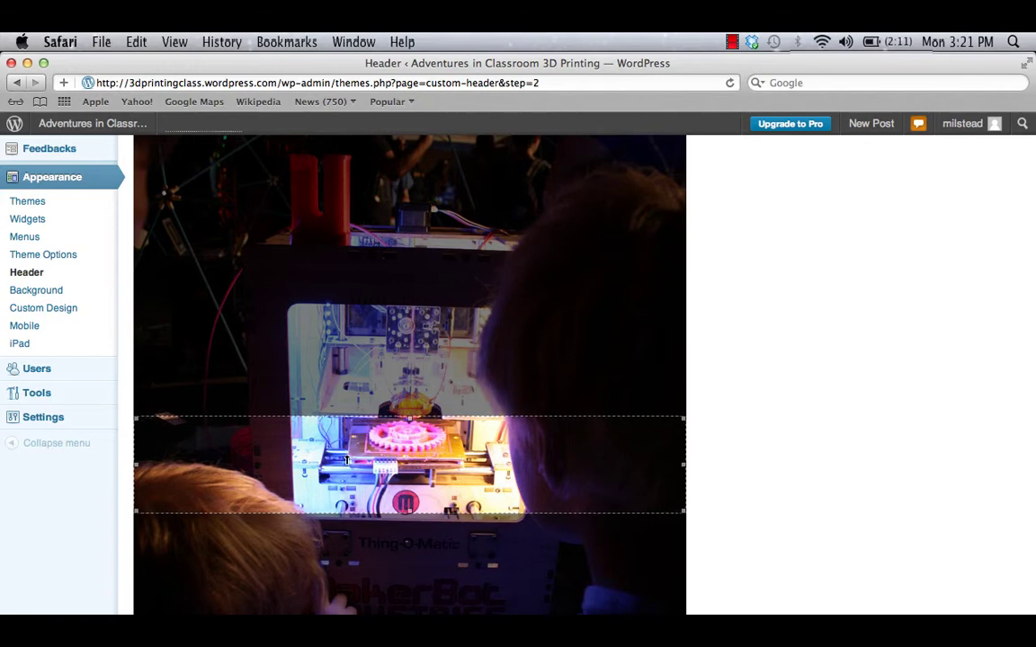
pyautogui.scroll(-5, 760, 509)
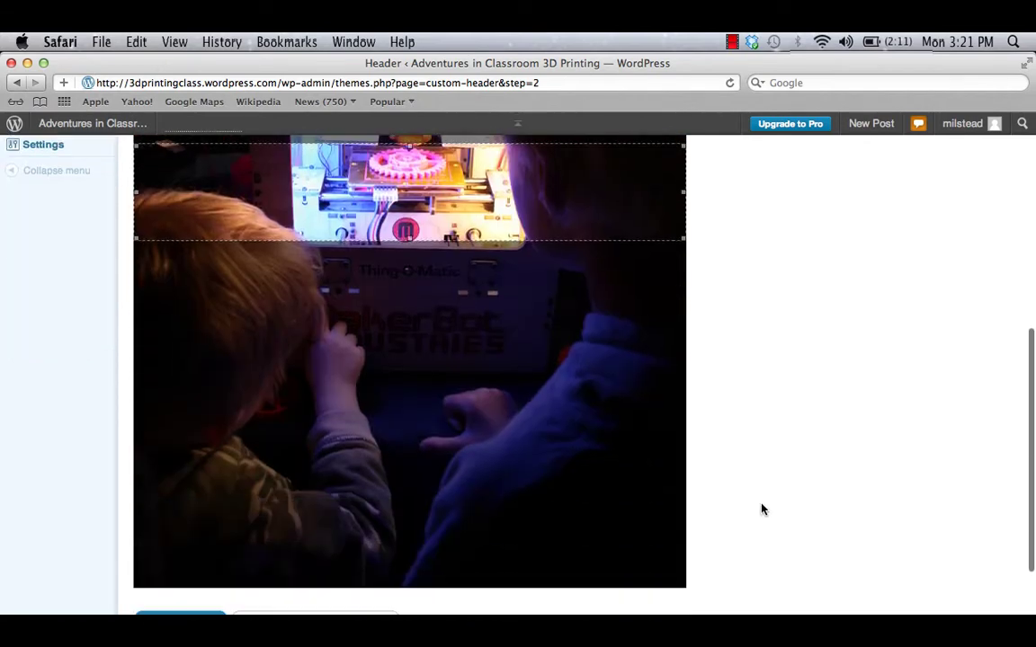
pyautogui.scroll(-2, 761, 509)
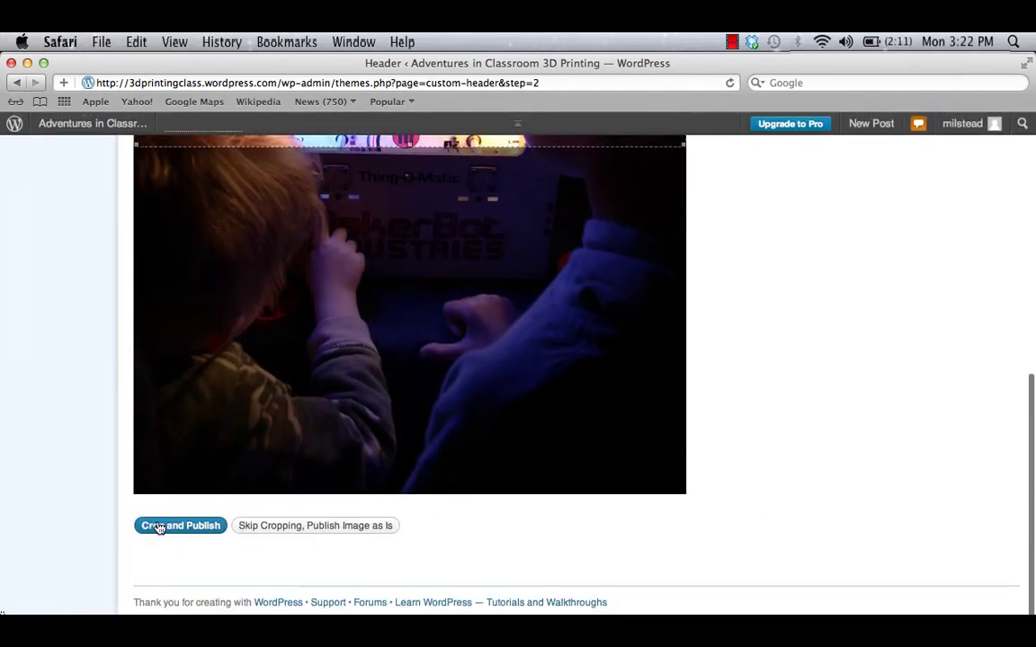
pyautogui.click(159, 529)
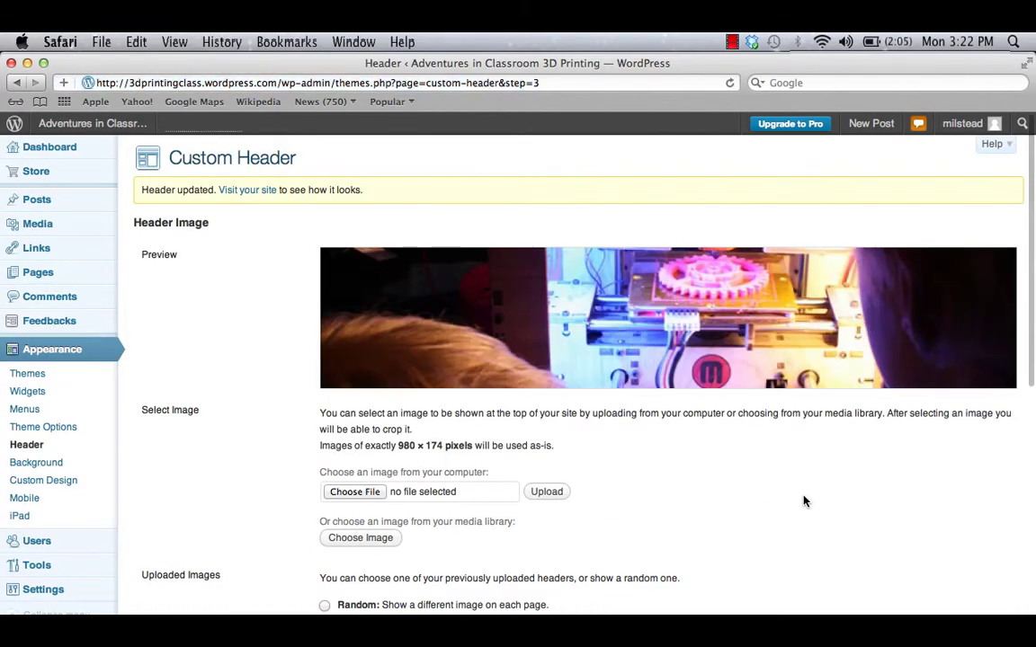
# - Review the uploaded and default header images and save the header settings with the newly cropped image selected
pyautogui.scroll(-7, 805, 502)
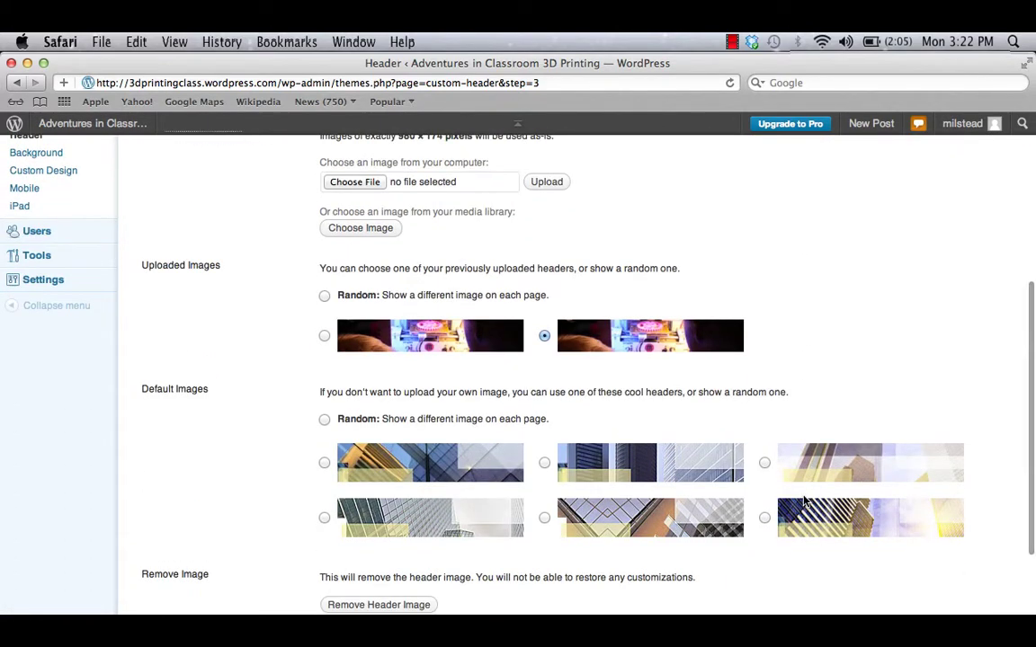
pyautogui.scroll(-3, 805, 500)
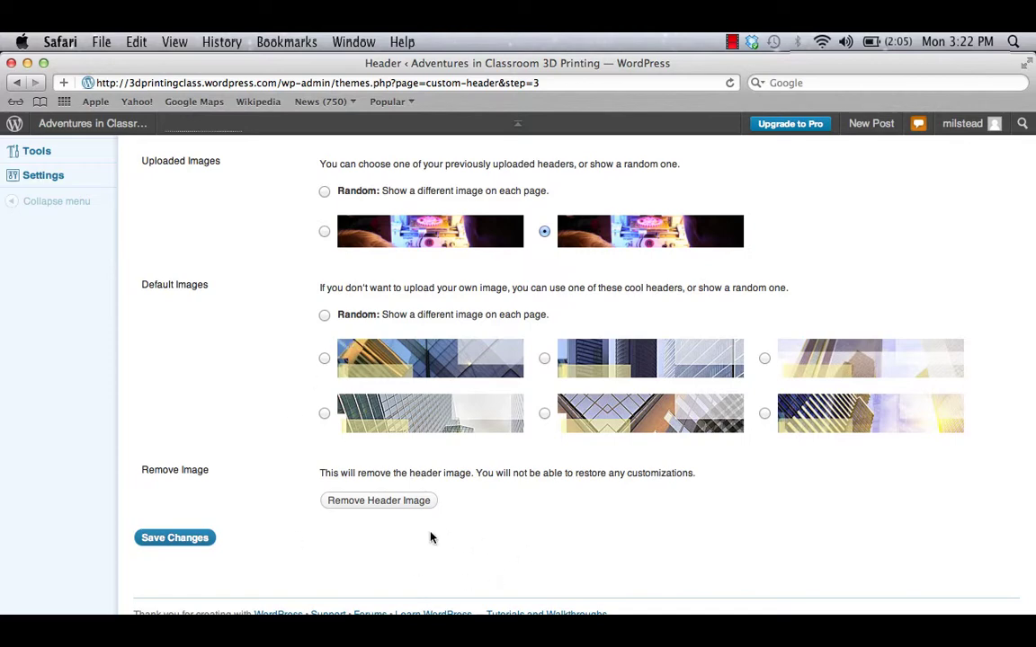
pyautogui.click(185, 537)
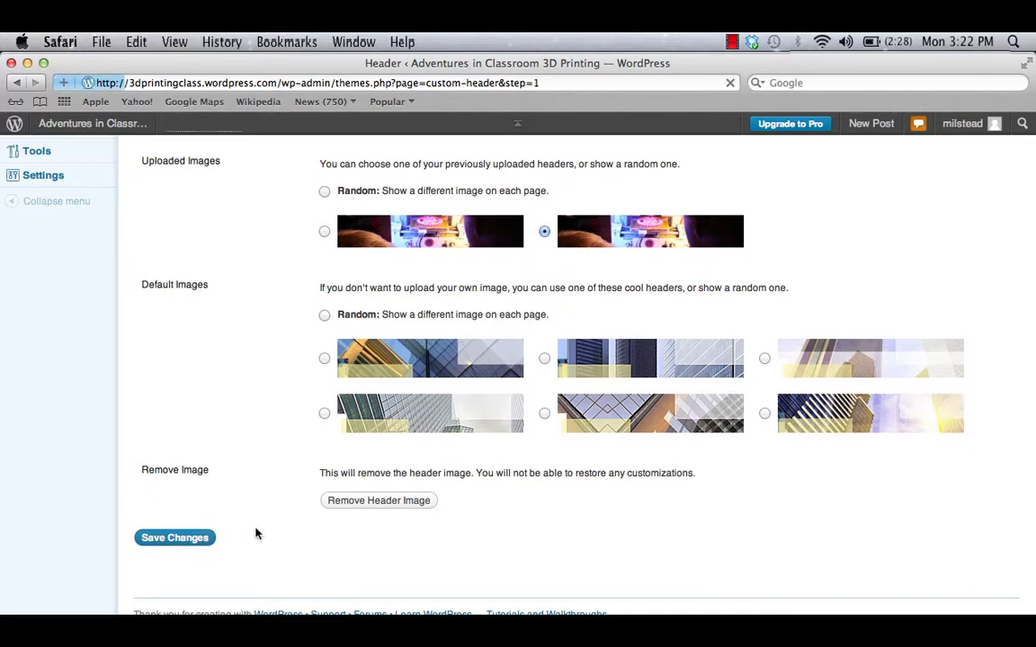
# - Visit the blog's home page and inspect the new header and the page layout
pyautogui.click(61, 125)
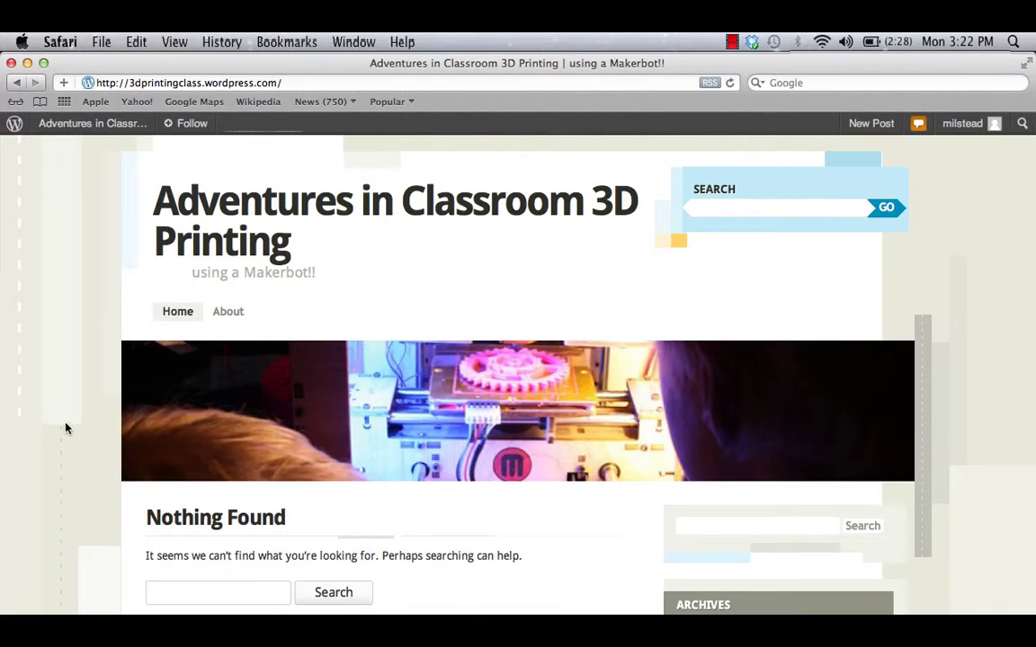
pyautogui.scroll(-8, 65, 428)
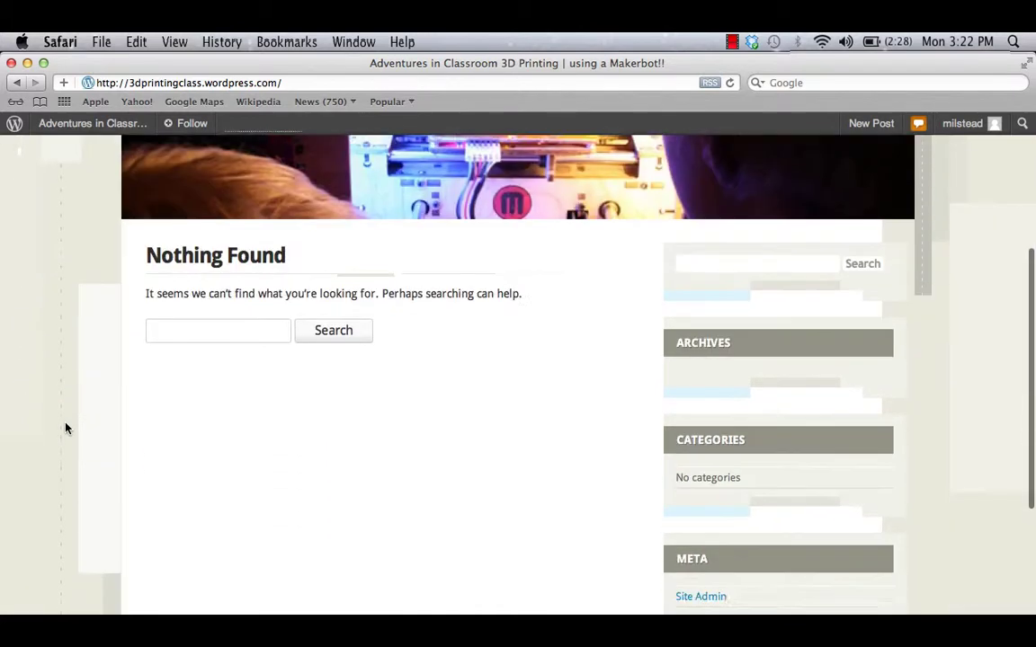
pyautogui.scroll(8, 64, 428)
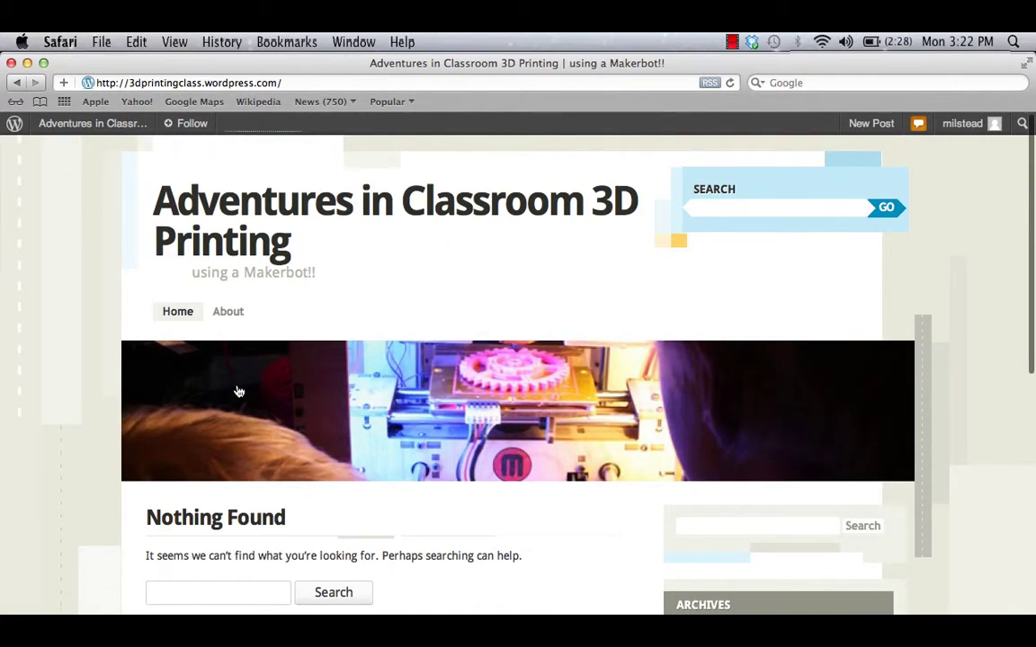